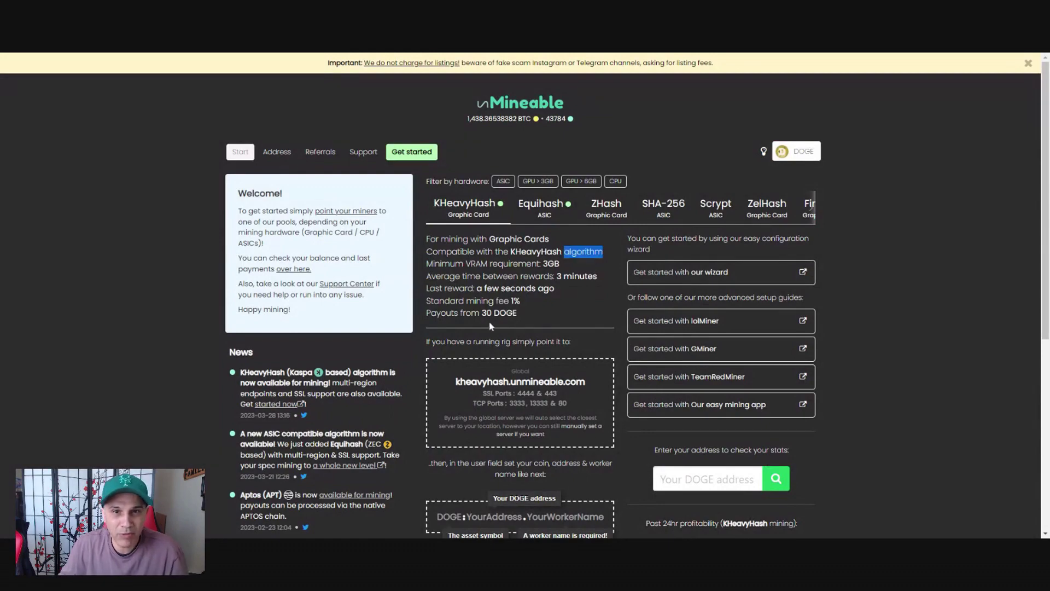
{"action": "scroll", "coordinate": [489, 326], "scroll_direction": "down", "scroll_amount": 3}
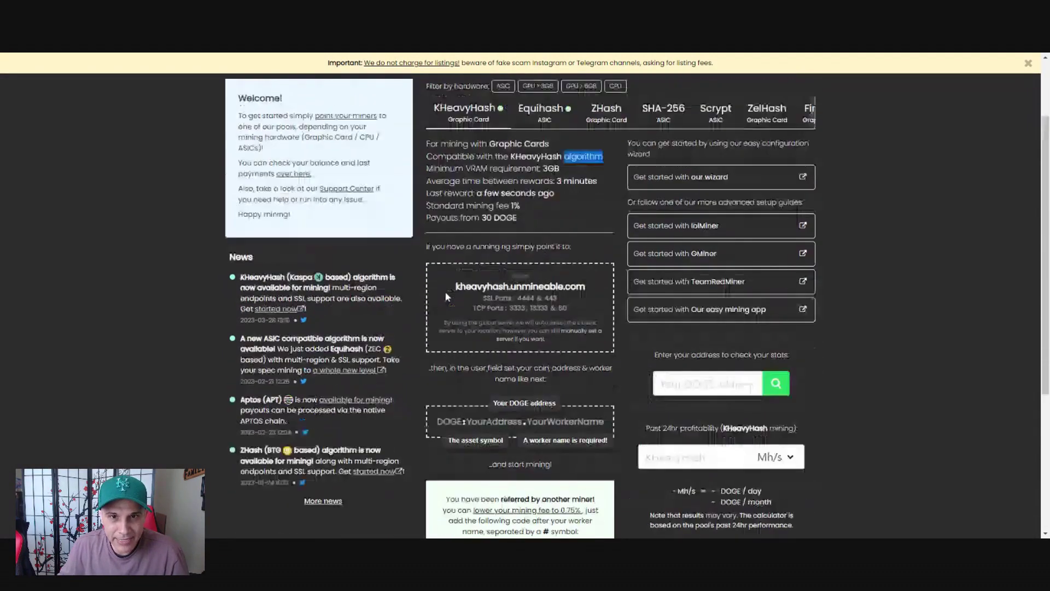
{"action": "scroll", "coordinate": [445, 297], "scroll_direction": "up", "scroll_amount": 3}
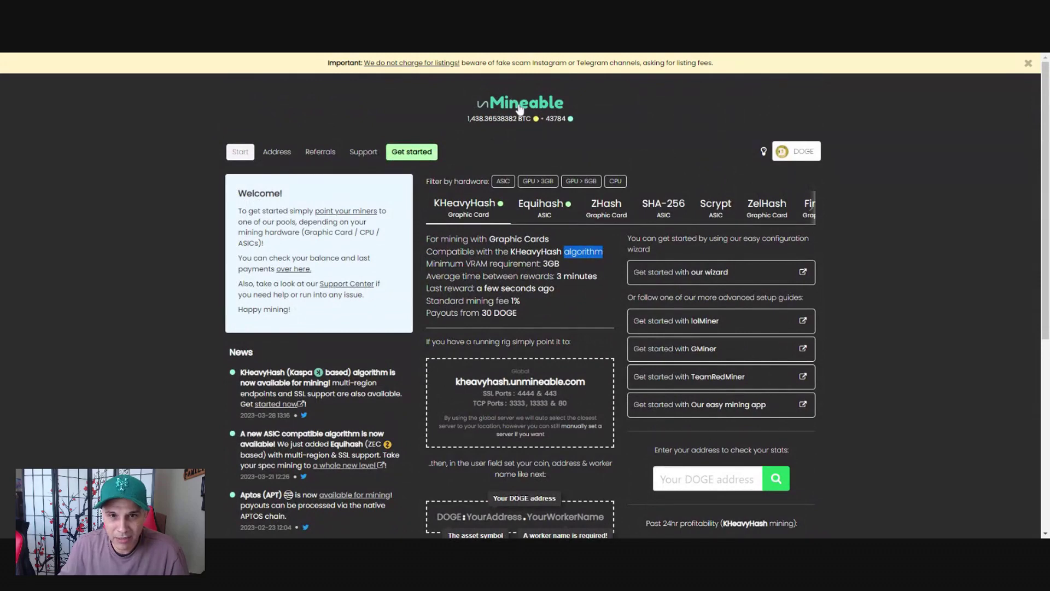
Return to unMineable's coin grid and choose Dogecoin to load its mining page.
{"action": "left_click", "coordinate": [519, 110]}
{"action": "scroll", "coordinate": [500, 326], "scroll_direction": "down", "scroll_amount": 2}
{"action": "scroll", "coordinate": [500, 326], "scroll_direction": "up", "scroll_amount": 2}
{"action": "scroll", "coordinate": [495, 278], "scroll_direction": "down", "scroll_amount": 1}
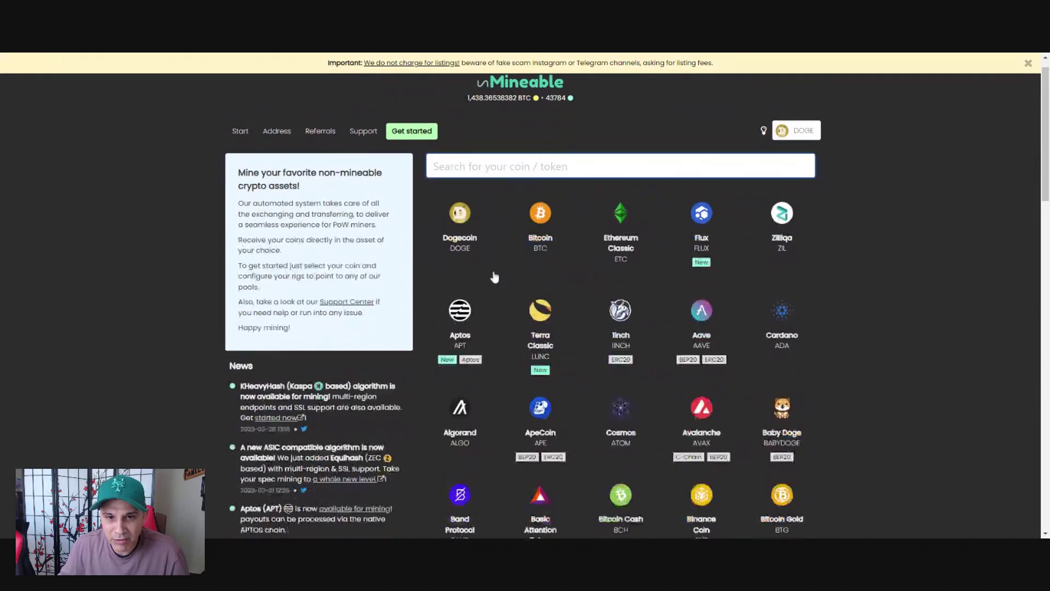
{"action": "scroll", "coordinate": [494, 277], "scroll_direction": "up", "scroll_amount": 1}
{"action": "scroll", "coordinate": [492, 263], "scroll_direction": "down", "scroll_amount": 2}
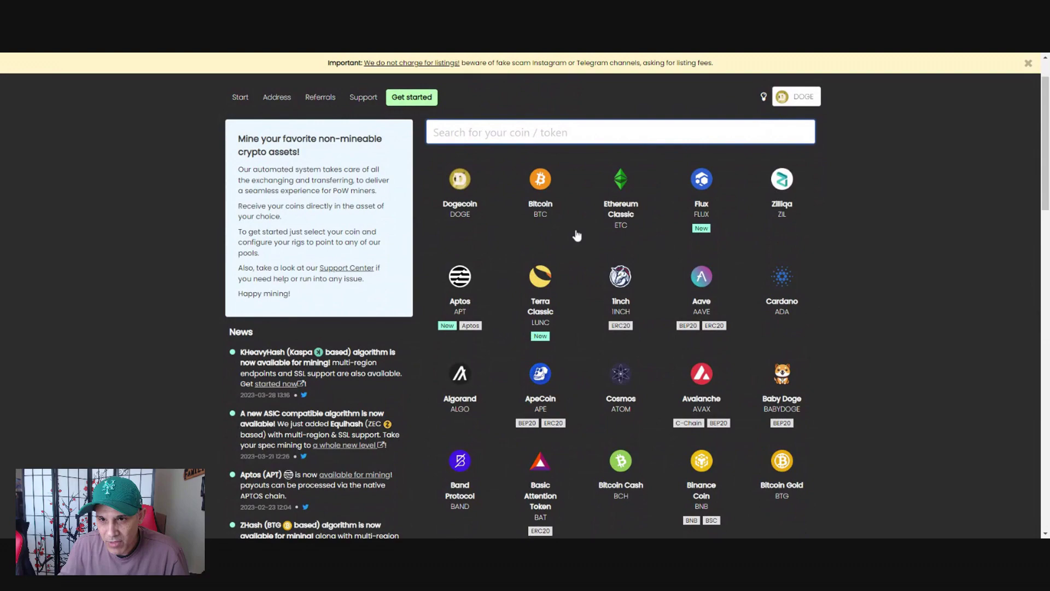
{"action": "scroll", "coordinate": [577, 236], "scroll_direction": "down", "scroll_amount": 1}
{"action": "scroll", "coordinate": [567, 242], "scroll_direction": "down", "scroll_amount": 2}
{"action": "scroll", "coordinate": [520, 270], "scroll_direction": "up", "scroll_amount": 4}
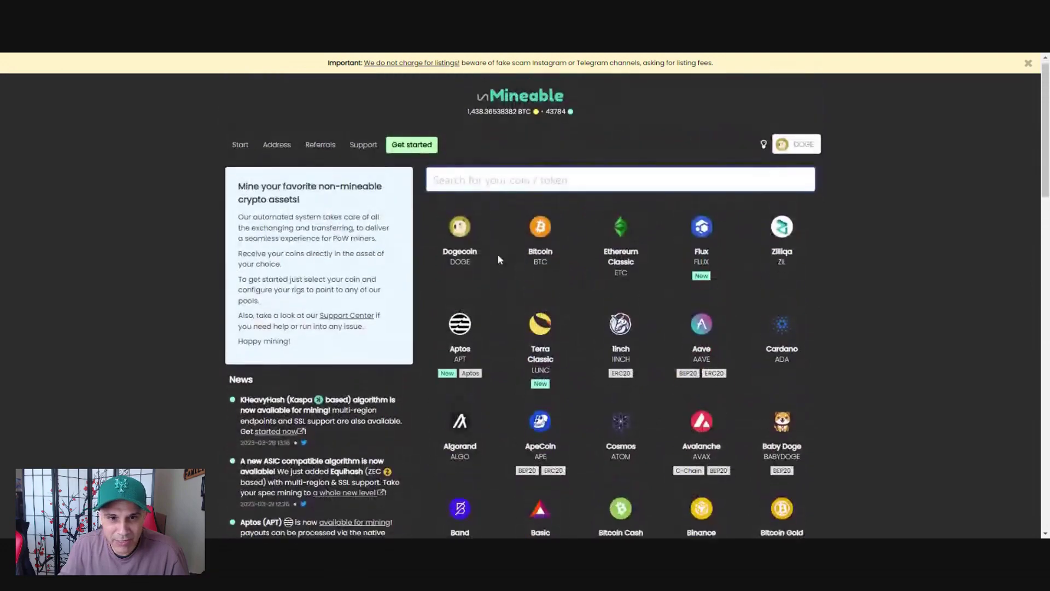
{"action": "scroll", "coordinate": [499, 259], "scroll_direction": "down", "scroll_amount": 1}
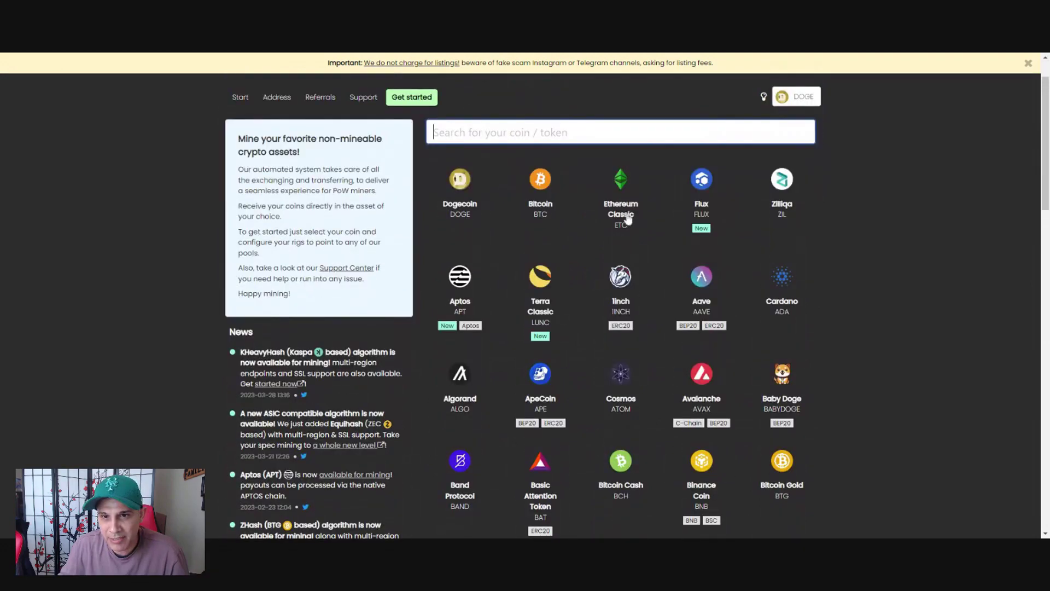
{"action": "scroll", "coordinate": [706, 220], "scroll_direction": "down", "scroll_amount": 3}
{"action": "scroll", "coordinate": [681, 246], "scroll_direction": "down", "scroll_amount": 2}
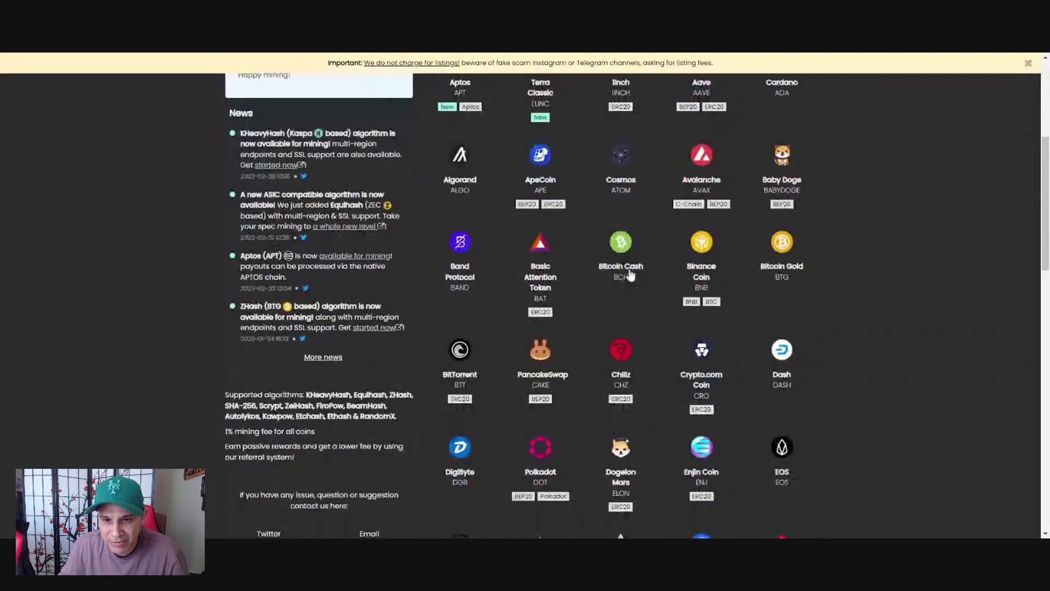
{"action": "scroll", "coordinate": [656, 279], "scroll_direction": "down", "scroll_amount": 2}
{"action": "scroll", "coordinate": [634, 310], "scroll_direction": "down", "scroll_amount": 4}
{"action": "scroll", "coordinate": [633, 309], "scroll_direction": "up", "scroll_amount": 5}
{"action": "scroll", "coordinate": [717, 359], "scroll_direction": "up", "scroll_amount": 6}
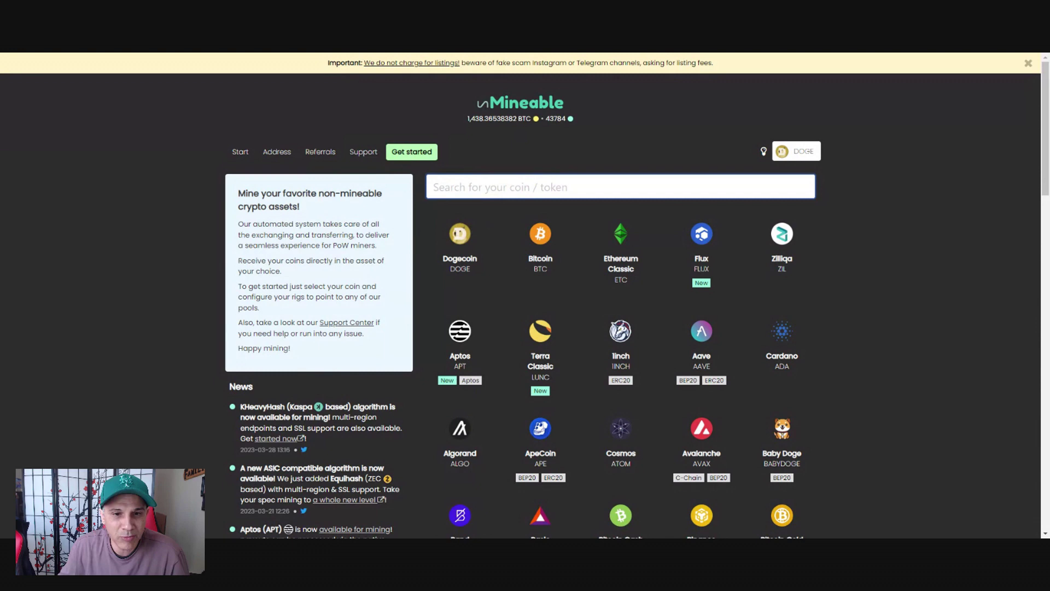
{"action": "left_click", "coordinate": [460, 239]}
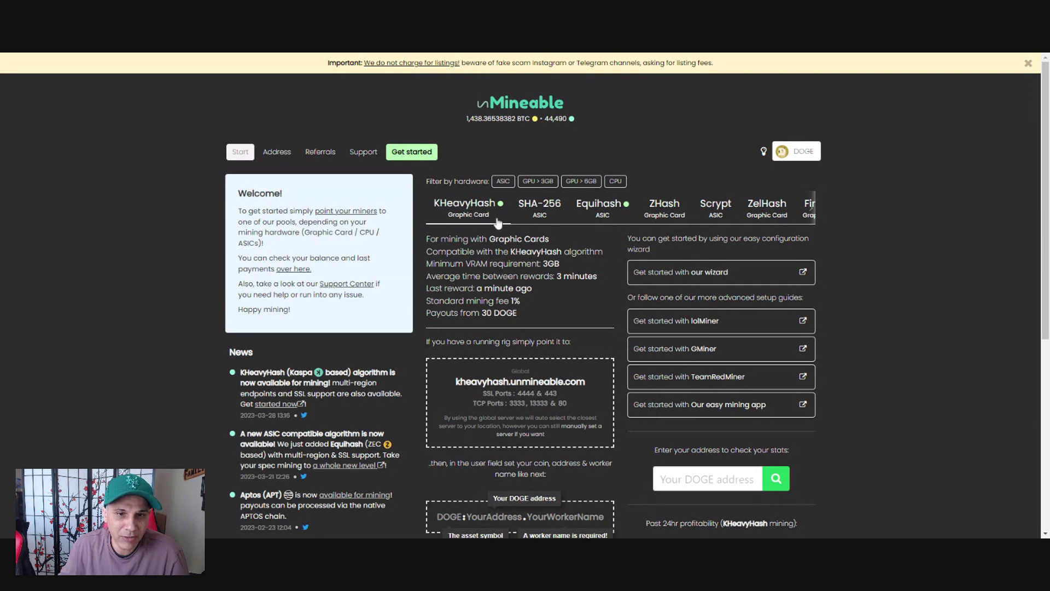
{"action": "scroll", "coordinate": [505, 238], "scroll_direction": "down", "scroll_amount": 1}
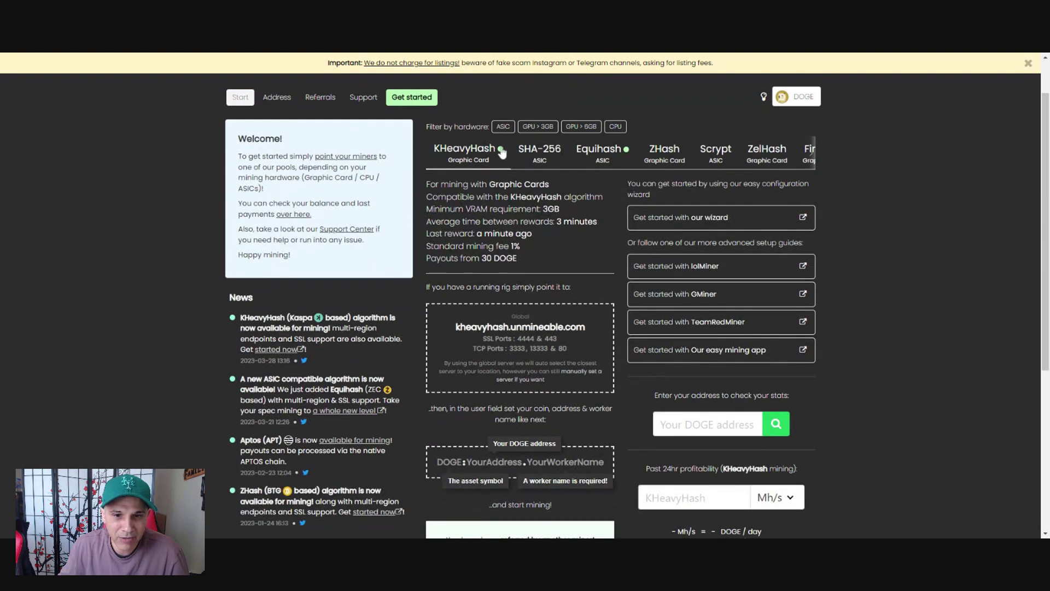
{"action": "scroll", "coordinate": [495, 154], "scroll_direction": "down", "scroll_amount": 1}
{"action": "scroll", "coordinate": [517, 172], "scroll_direction": "up", "scroll_amount": 1}
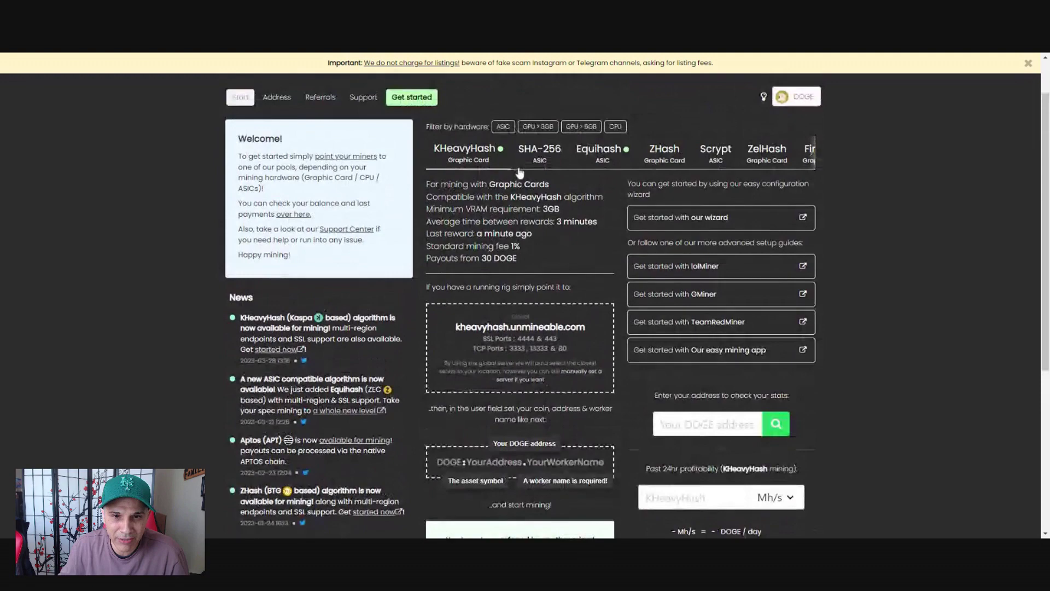
{"action": "scroll", "coordinate": [541, 188], "scroll_direction": "down", "scroll_amount": 1}
{"action": "scroll", "coordinate": [540, 187], "scroll_direction": "down", "scroll_amount": 1}
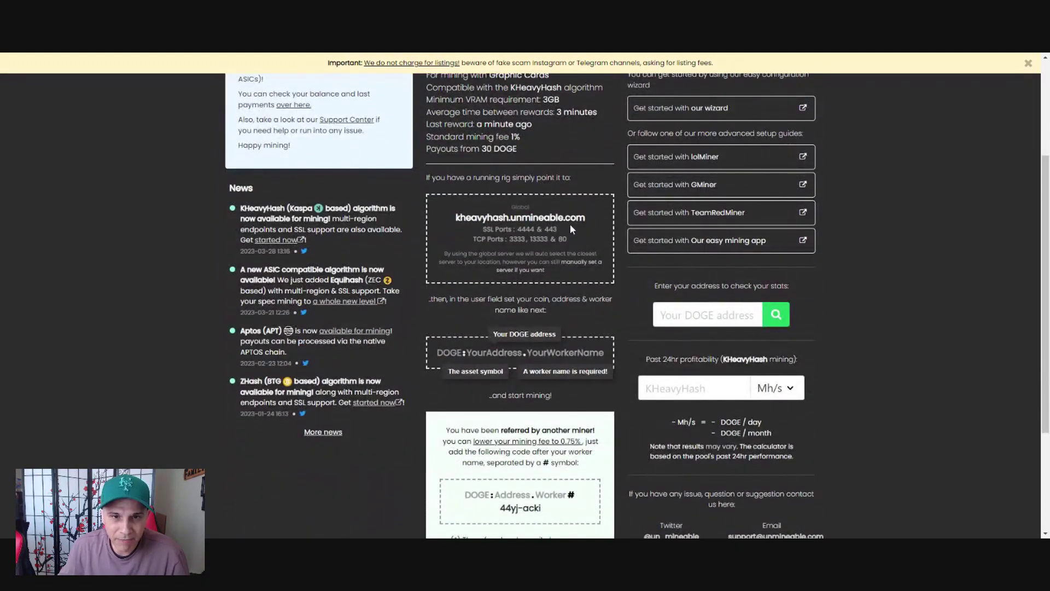
{"action": "left_click_drag", "start_coordinate": [463, 226], "coordinate": [591, 222]}
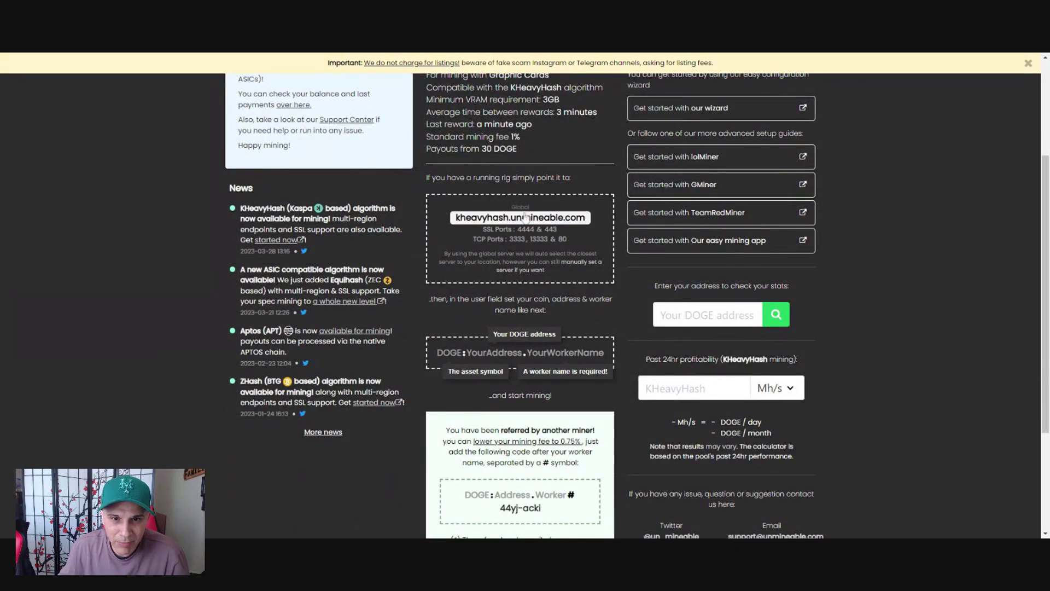
{"action": "left_click", "coordinate": [568, 223]}
{"action": "left_click_drag", "start_coordinate": [455, 215], "coordinate": [587, 229]}
{"action": "left_click", "coordinate": [444, 202]}
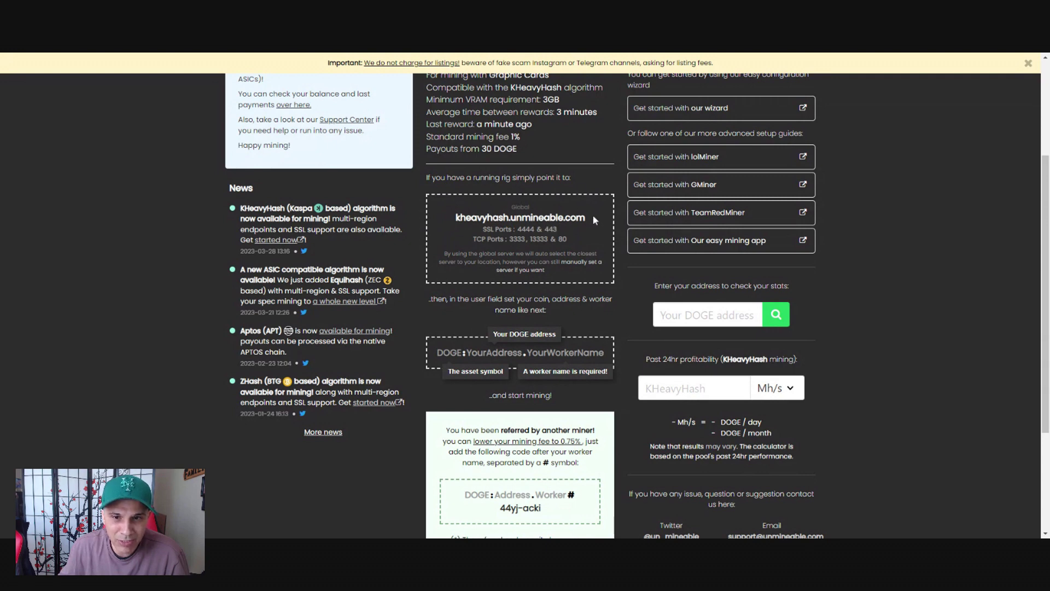
{"action": "left_click_drag", "start_coordinate": [590, 217], "coordinate": [454, 222]}
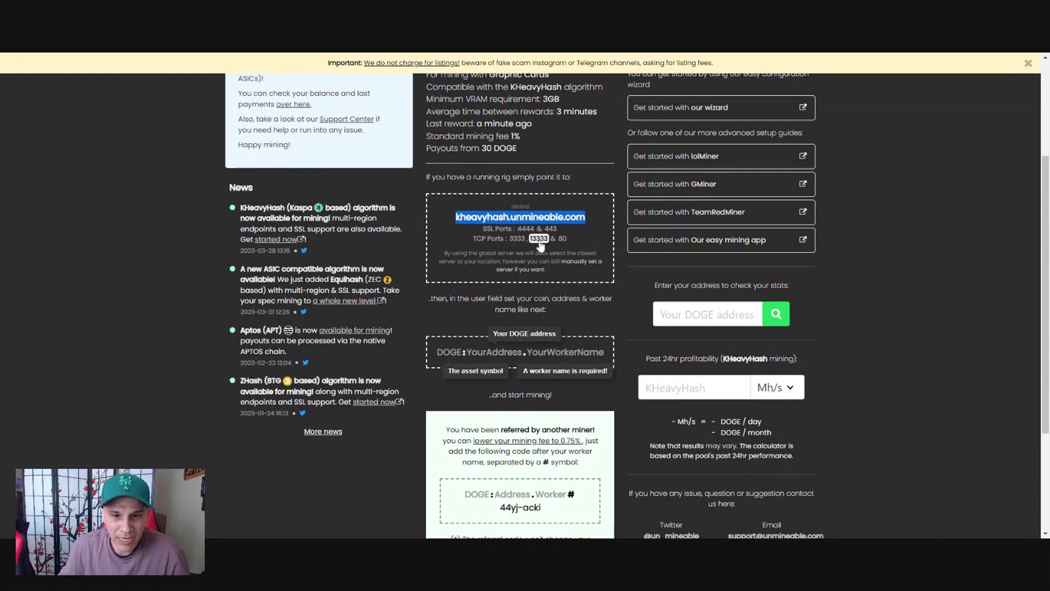
{"action": "scroll", "coordinate": [628, 272], "scroll_direction": "down", "scroll_amount": 1}
{"action": "left_click", "coordinate": [625, 239]}
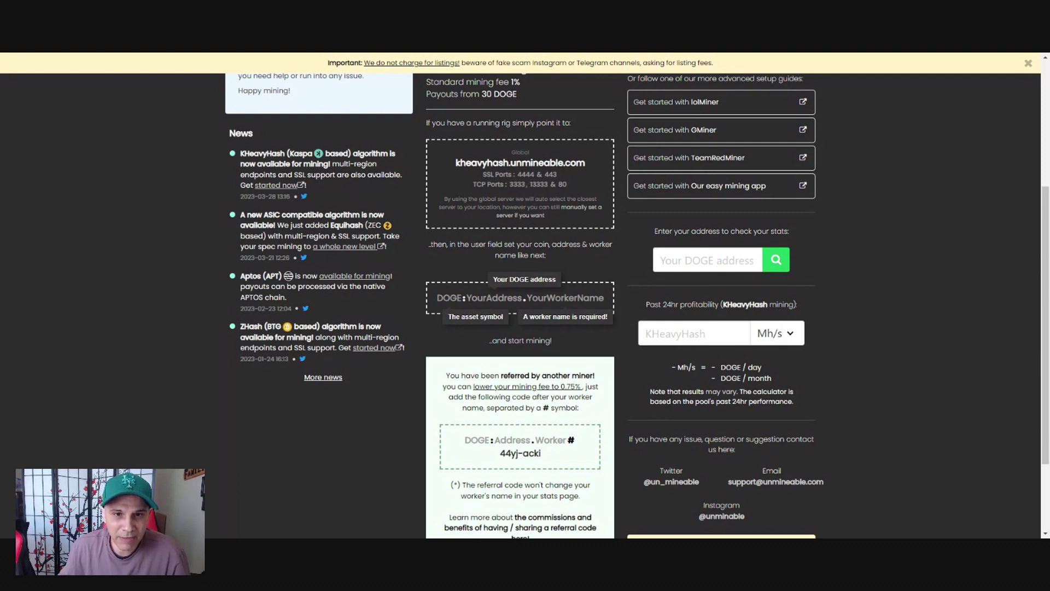
{"action": "scroll", "coordinate": [502, 235], "scroll_direction": "up", "scroll_amount": 1}
{"action": "scroll", "coordinate": [502, 235], "scroll_direction": "up", "scroll_amount": 2}
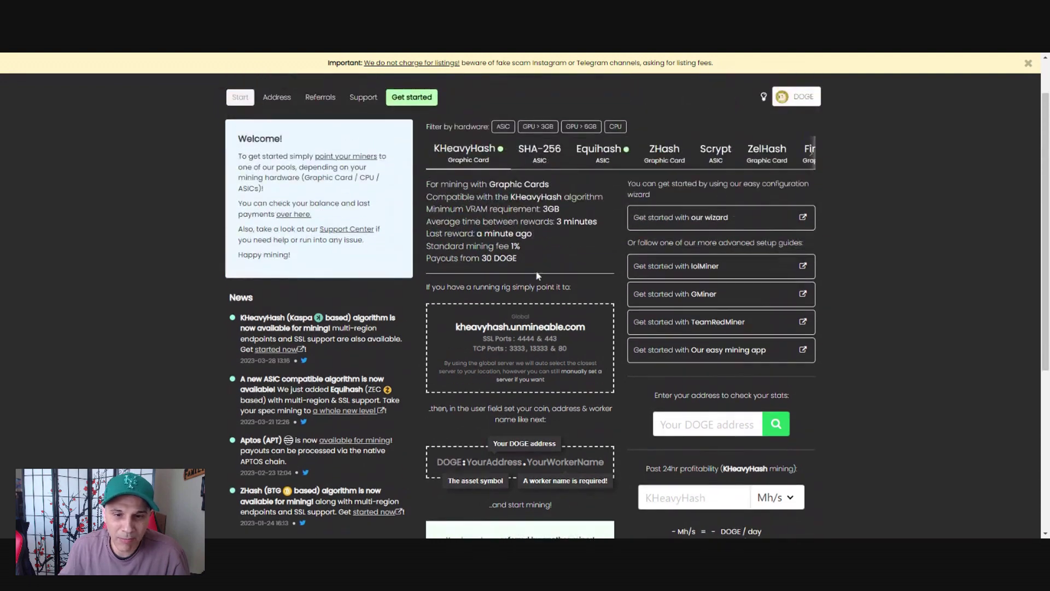
{"action": "scroll", "coordinate": [522, 243], "scroll_direction": "down", "scroll_amount": 2}
{"action": "scroll", "coordinate": [522, 242], "scroll_direction": "down", "scroll_amount": 1}
{"action": "scroll", "coordinate": [534, 263], "scroll_direction": "down", "scroll_amount": 1}
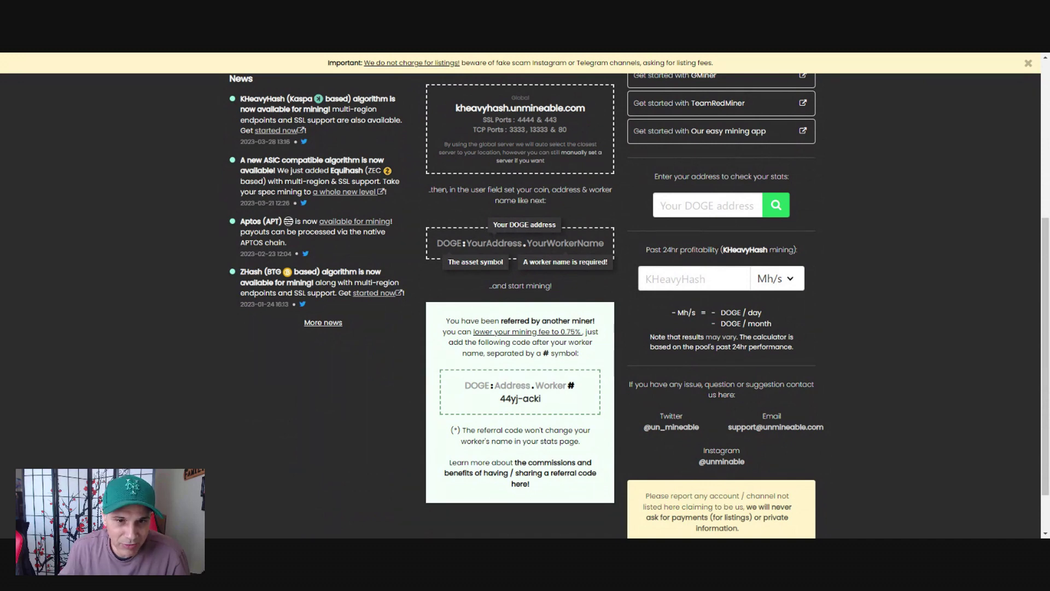
Select the YourAddress and YourWorkerName parts of the DOGE worker format.
{"action": "left_click", "coordinate": [465, 246]}
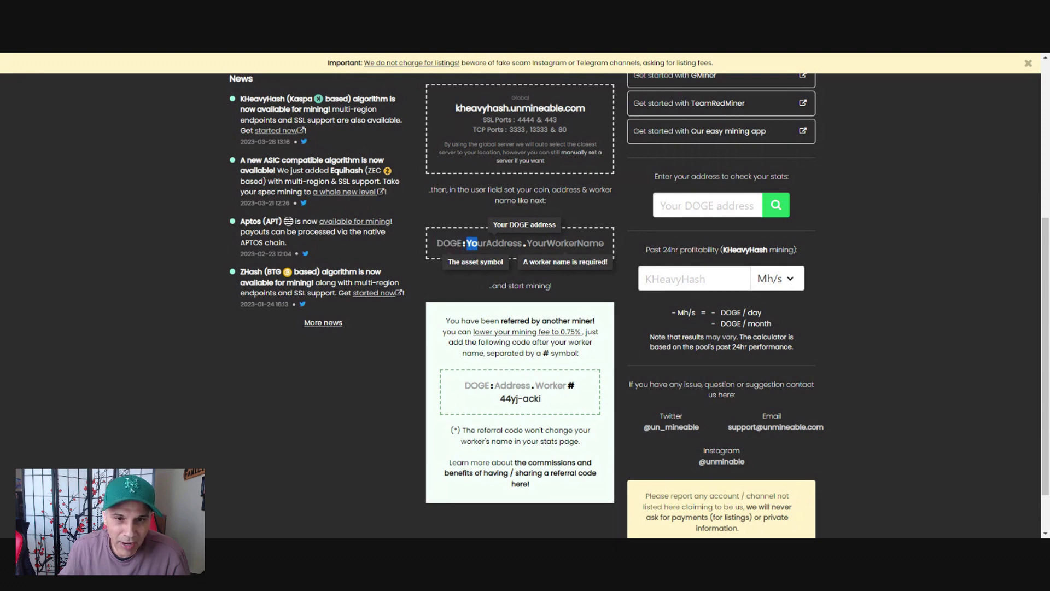
{"action": "left_click_drag", "start_coordinate": [478, 243], "coordinate": [514, 243]}
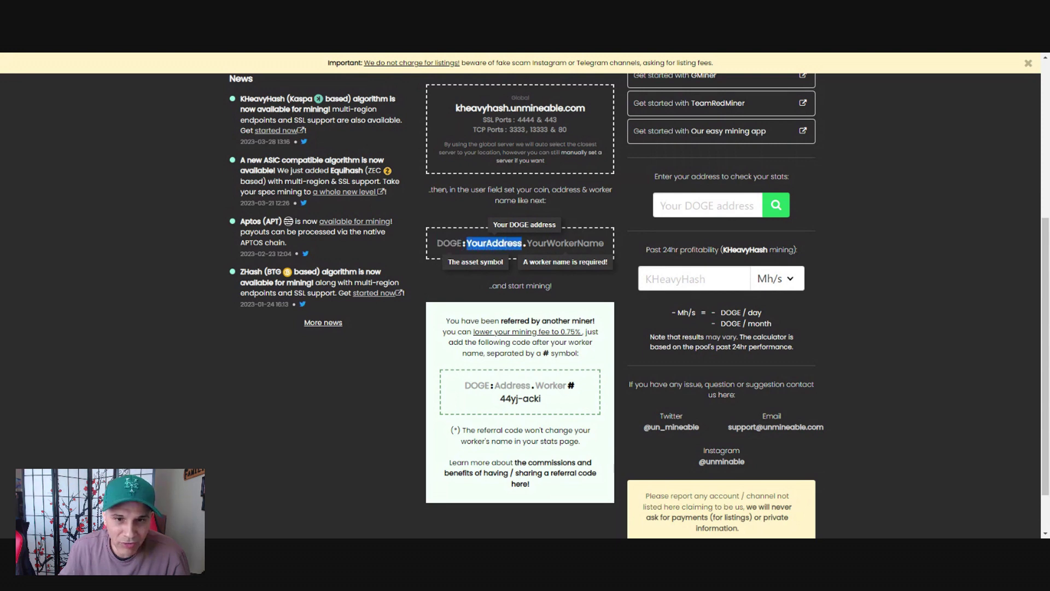
{"action": "left_click_drag", "start_coordinate": [527, 243], "coordinate": [599, 243]}
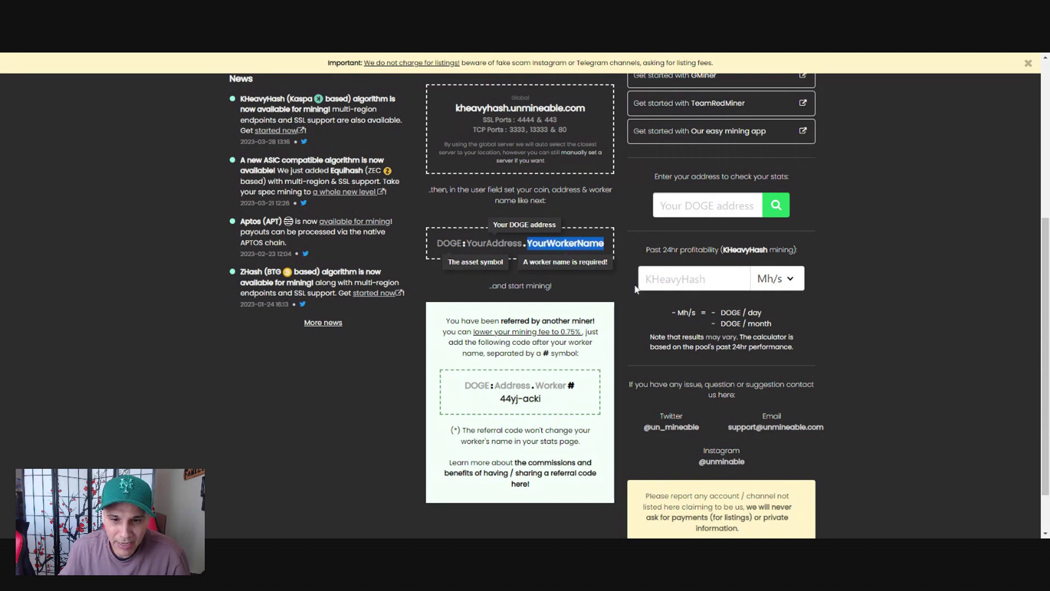
{"action": "scroll", "coordinate": [635, 283], "scroll_direction": "down", "scroll_amount": 1}
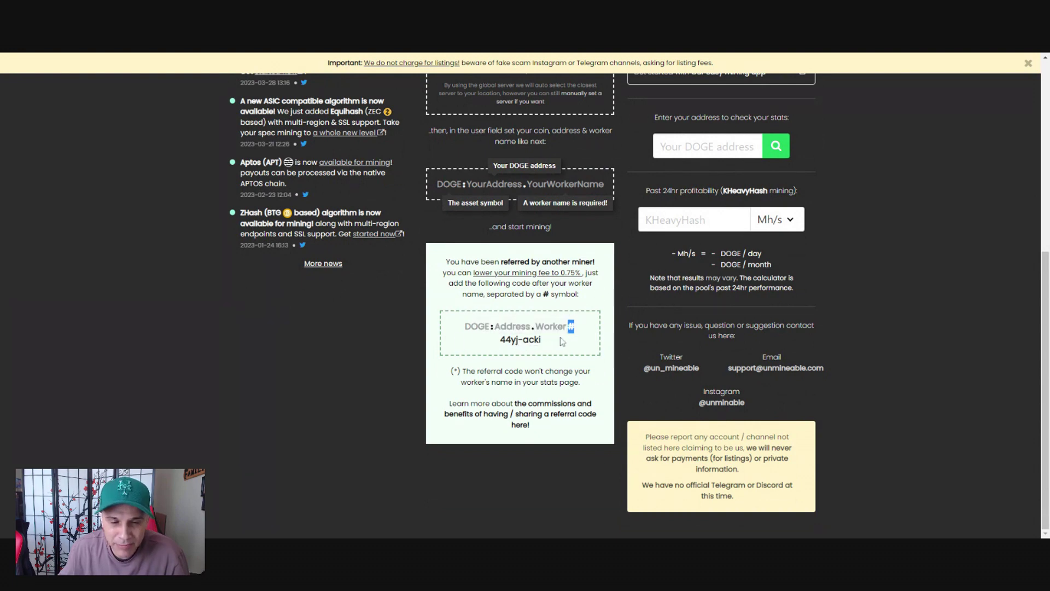
{"action": "scroll", "coordinate": [561, 342], "scroll_direction": "up", "scroll_amount": 4}
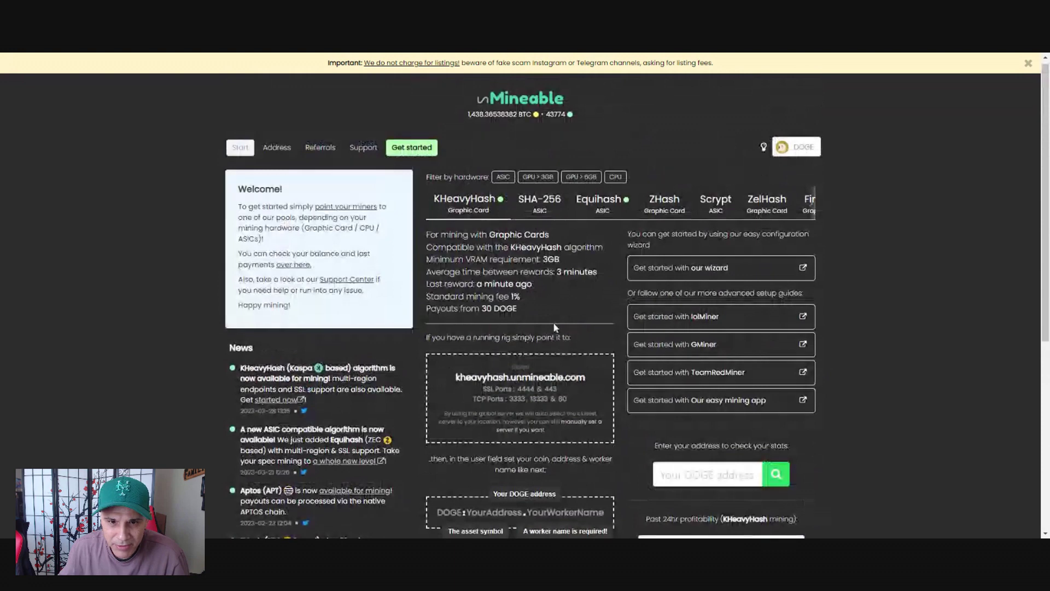
{"action": "scroll", "coordinate": [527, 300], "scroll_direction": "down", "scroll_amount": 1}
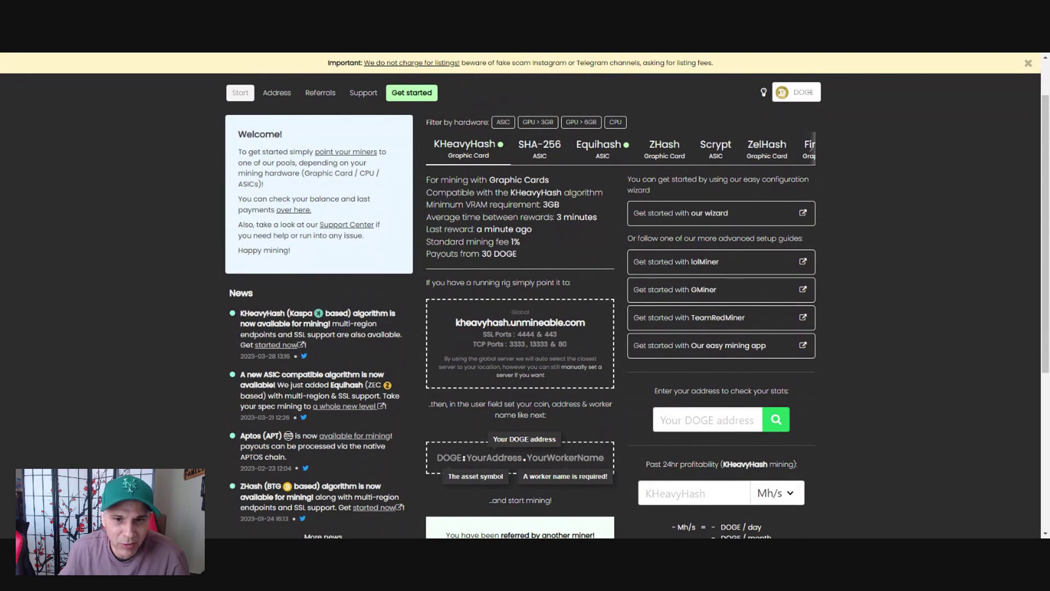
{"action": "scroll", "coordinate": [567, 288], "scroll_direction": "down", "scroll_amount": 3}
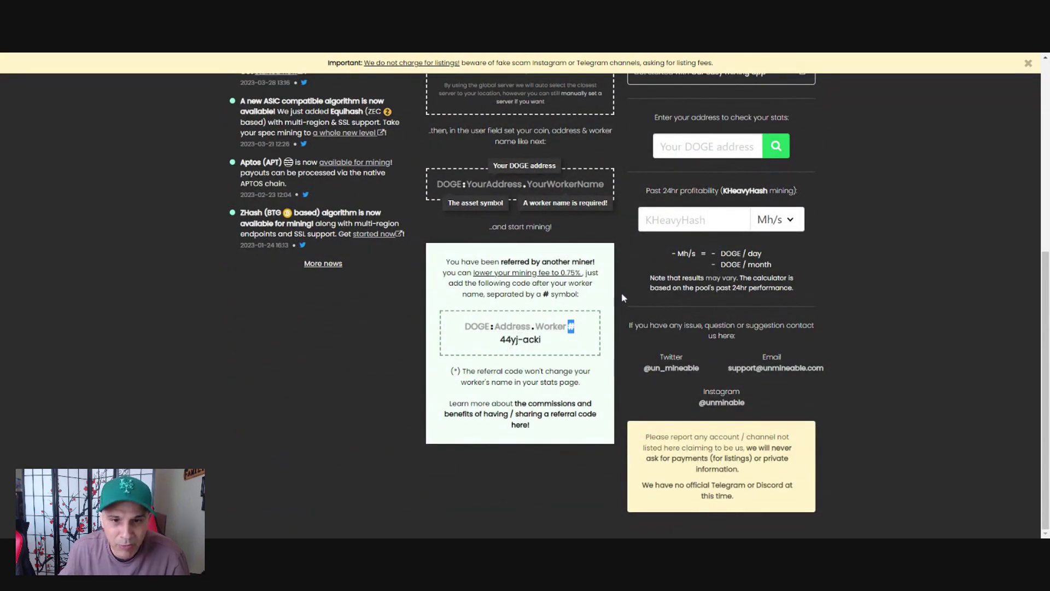
{"action": "scroll", "coordinate": [511, 346], "scroll_direction": "up", "scroll_amount": 3}
{"action": "scroll", "coordinate": [508, 206], "scroll_direction": "down", "scroll_amount": 1}
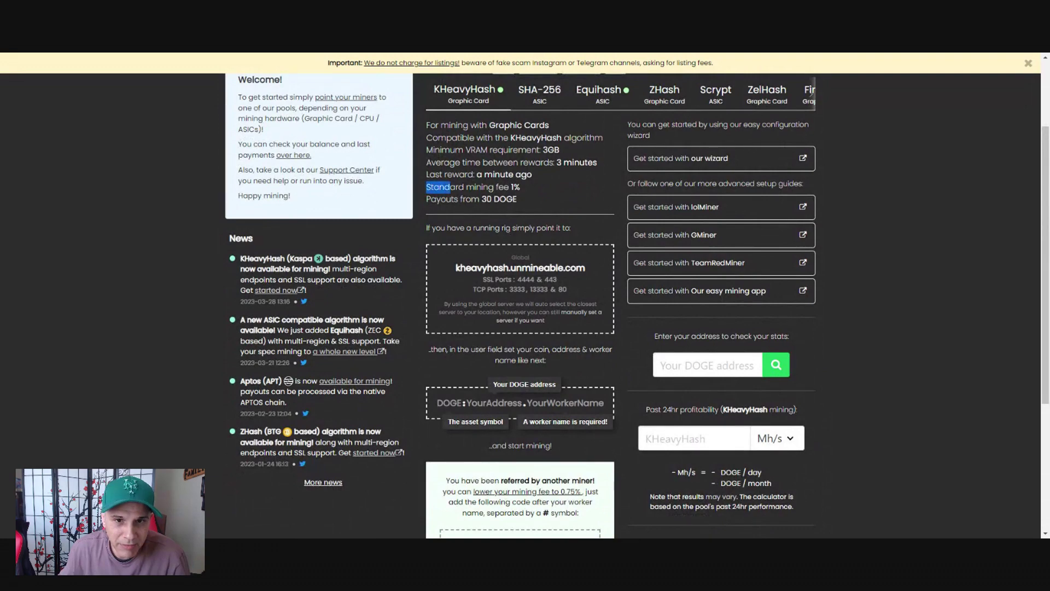
{"action": "left_click_drag", "start_coordinate": [464, 187], "coordinate": [519, 189]}
{"action": "scroll", "coordinate": [581, 322], "scroll_direction": "down", "scroll_amount": 3}
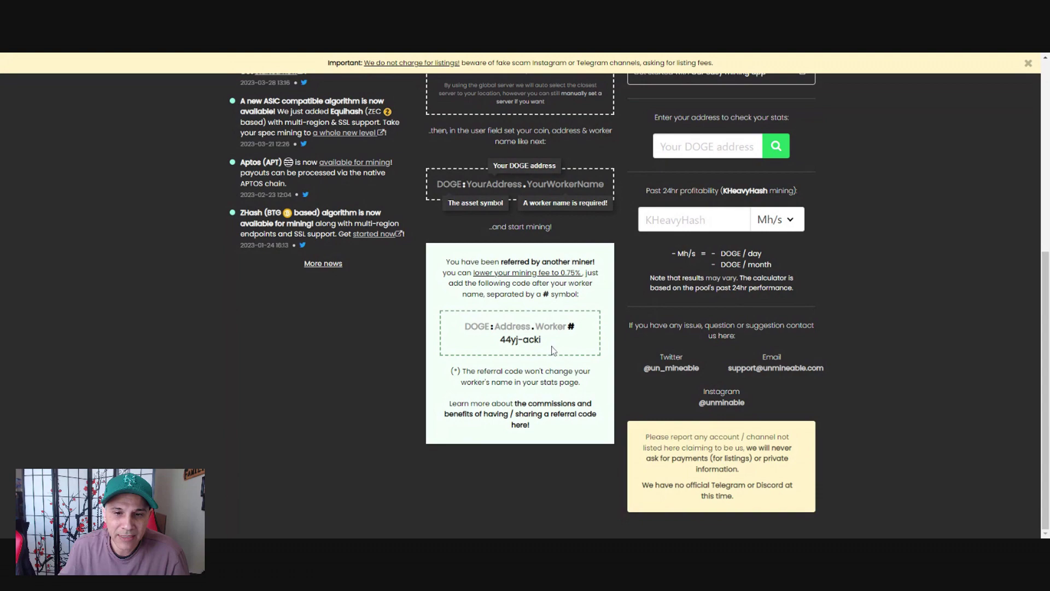
{"action": "scroll", "coordinate": [552, 351], "scroll_direction": "up", "scroll_amount": 2}
{"action": "scroll", "coordinate": [552, 350], "scroll_direction": "down", "scroll_amount": 1}
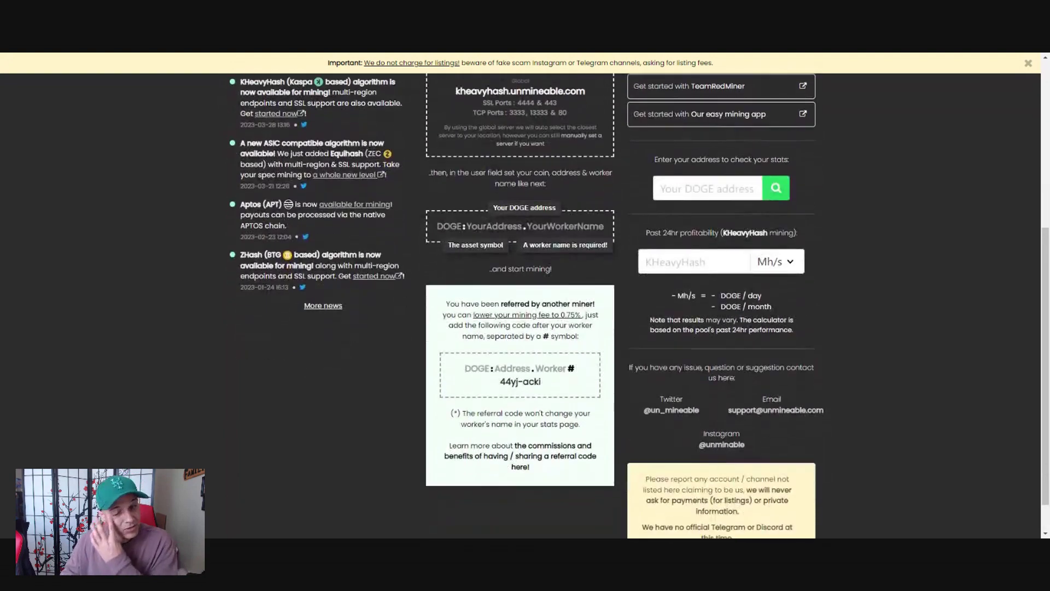
{"action": "scroll", "coordinate": [529, 347], "scroll_direction": "down", "scroll_amount": 1}
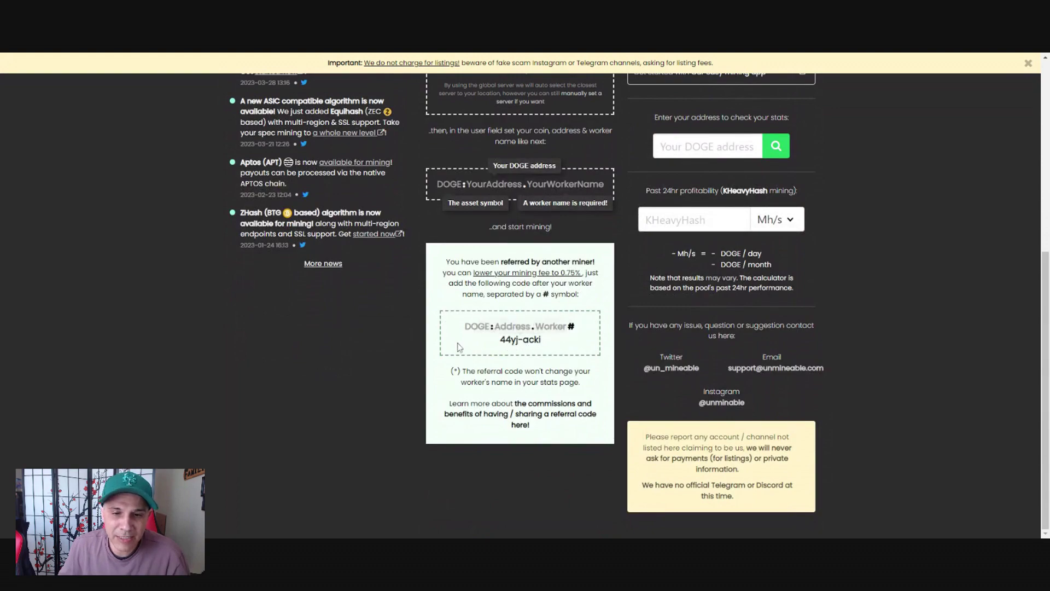
{"action": "scroll", "coordinate": [548, 343], "scroll_direction": "up", "scroll_amount": 1}
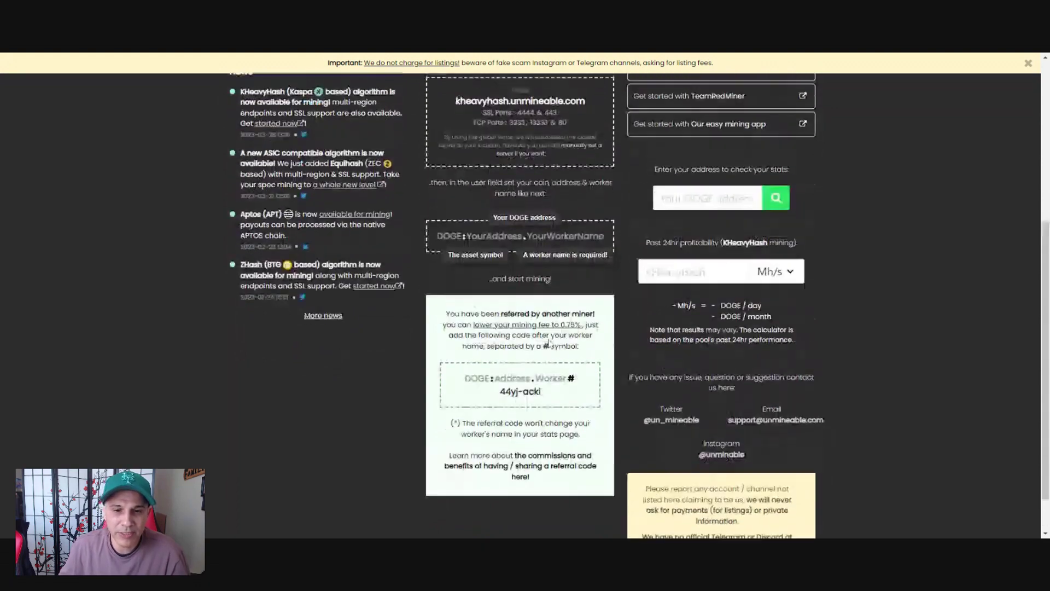
{"action": "scroll", "coordinate": [548, 343], "scroll_direction": "up", "scroll_amount": 1}
{"action": "scroll", "coordinate": [537, 341], "scroll_direction": "up", "scroll_amount": 2}
{"action": "scroll", "coordinate": [527, 334], "scroll_direction": "up", "scroll_amount": 2}
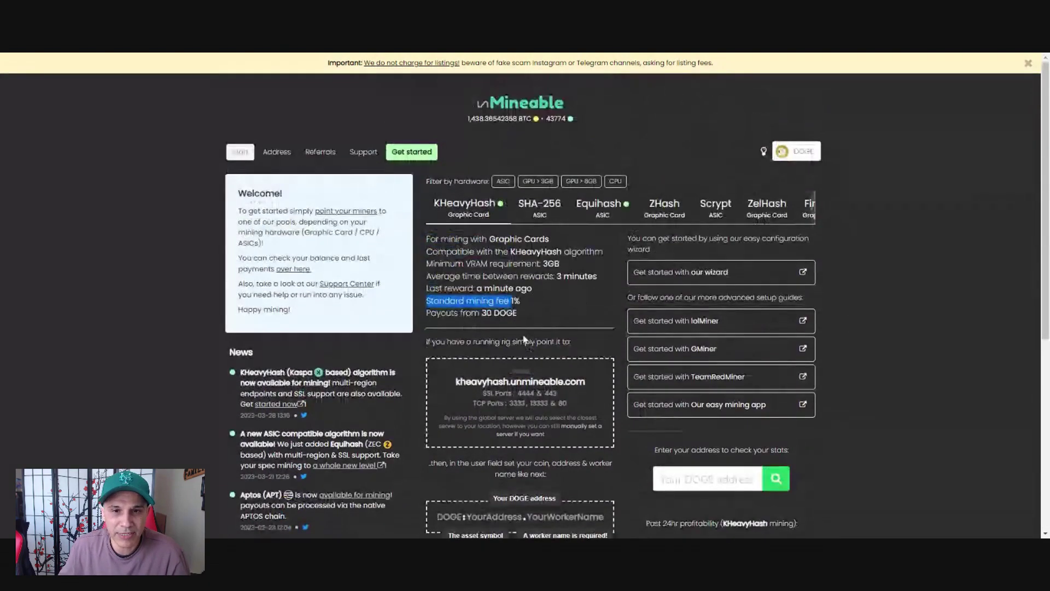
{"action": "scroll", "coordinate": [525, 339], "scroll_direction": "down", "scroll_amount": 1}
{"action": "scroll", "coordinate": [525, 339], "scroll_direction": "down", "scroll_amount": 2}
{"action": "scroll", "coordinate": [420, 182], "scroll_direction": "up", "scroll_amount": 3}
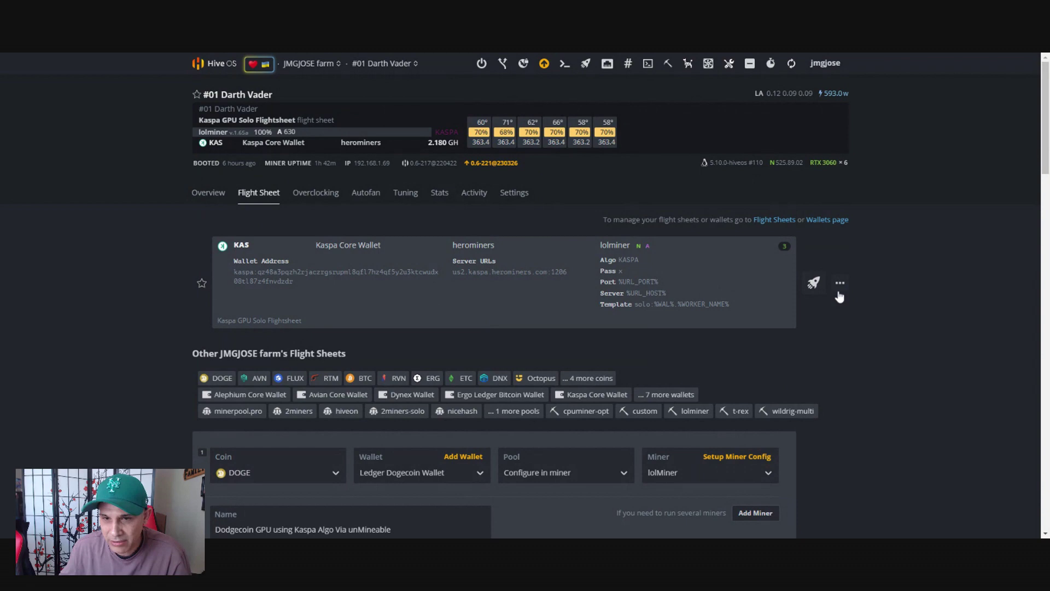
{"action": "scroll", "coordinate": [589, 343], "scroll_direction": "down", "scroll_amount": 3}
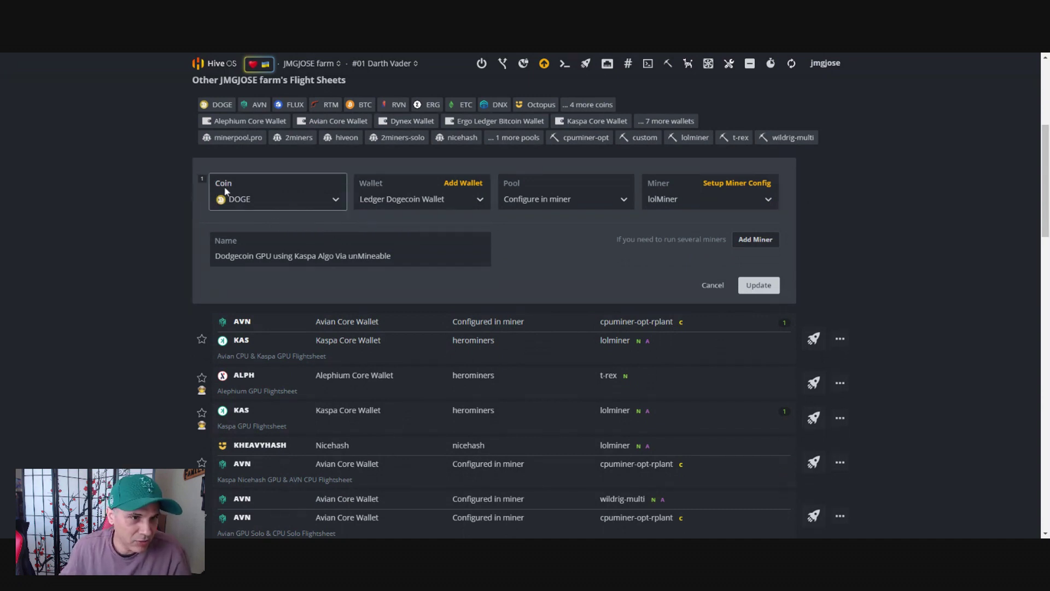
{"action": "left_click", "coordinate": [336, 206]}
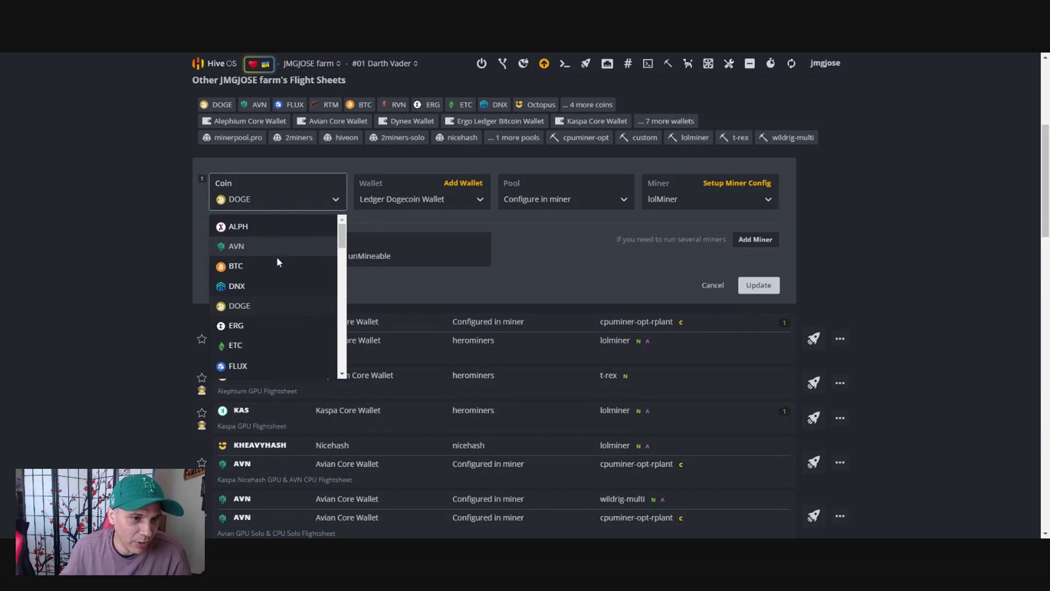
{"action": "left_click", "coordinate": [244, 57]}
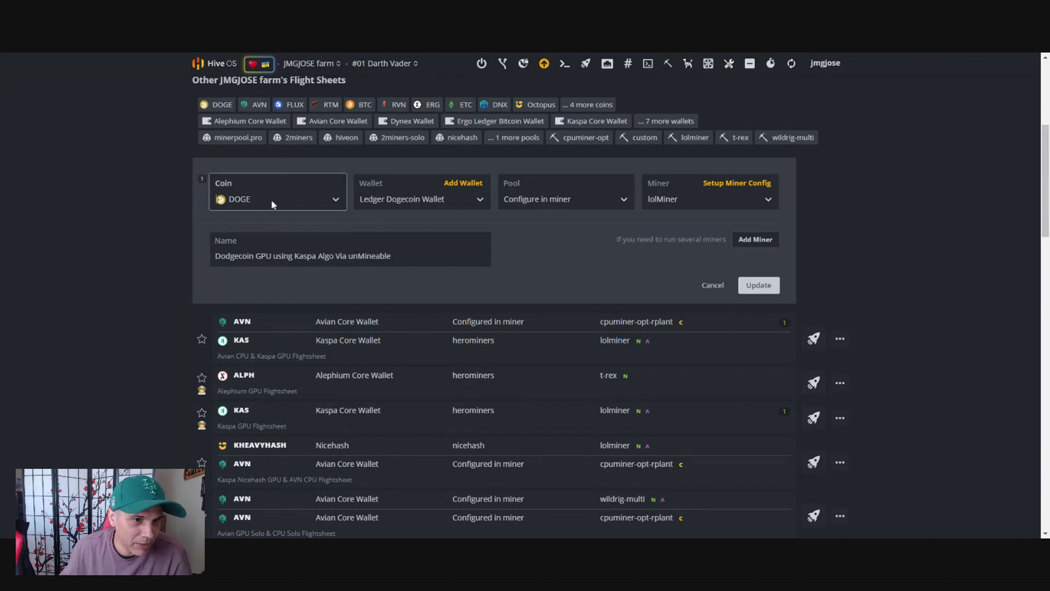
{"action": "left_click", "coordinate": [295, 204]}
{"action": "left_click", "coordinate": [179, 216]}
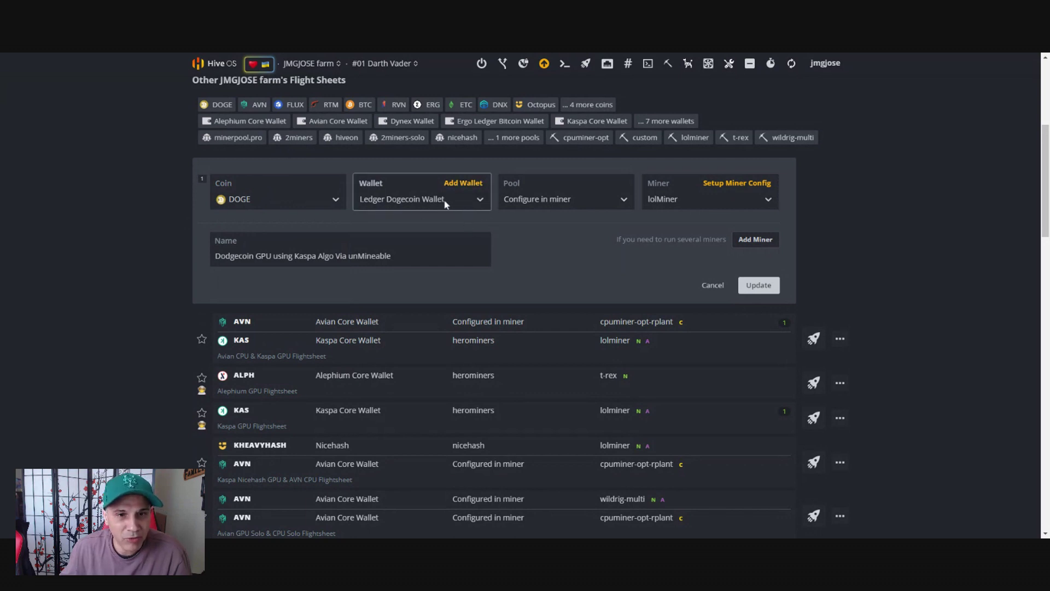
{"action": "left_click", "coordinate": [465, 183]}
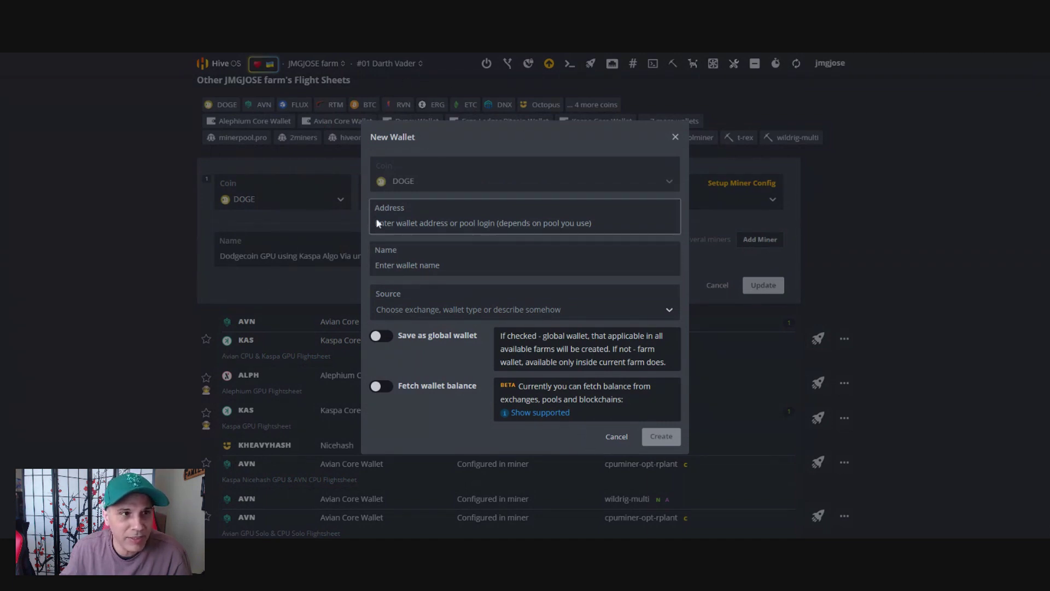
{"action": "left_click", "coordinate": [619, 440]}
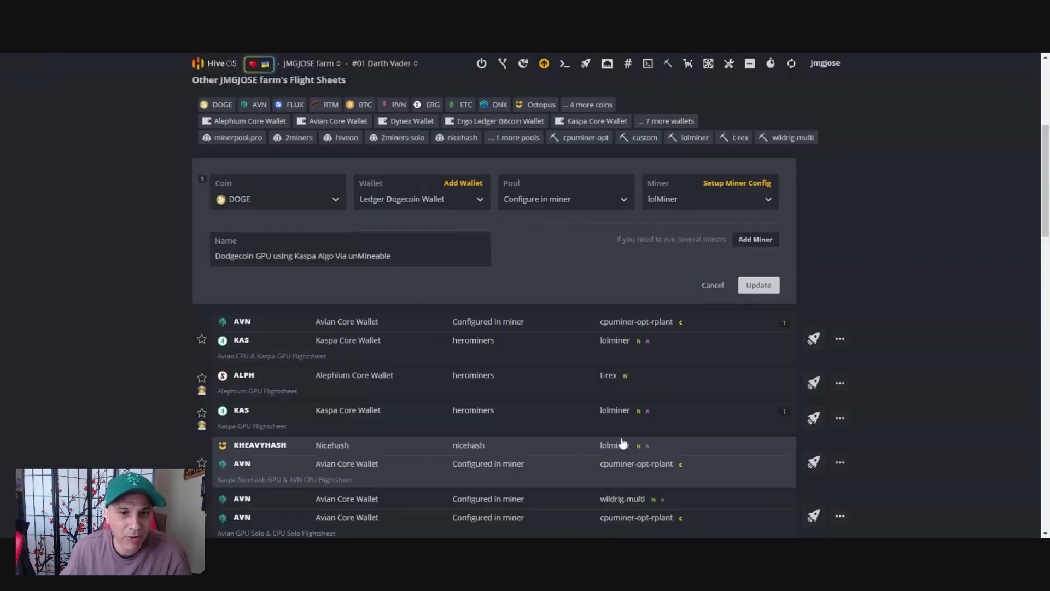
{"action": "left_click", "coordinate": [422, 202]}
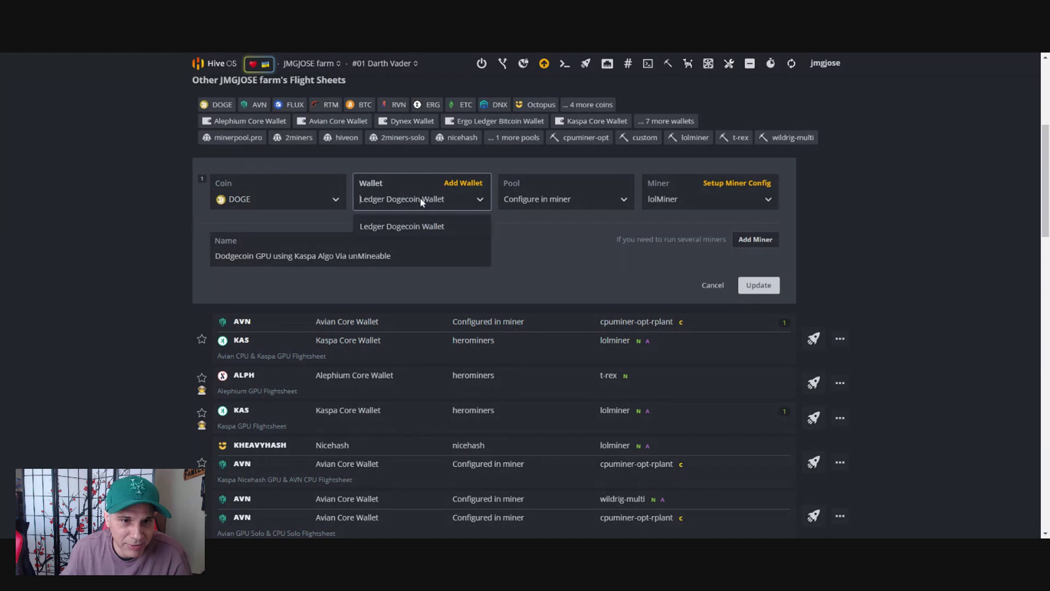
{"action": "left_click", "coordinate": [381, 198]}
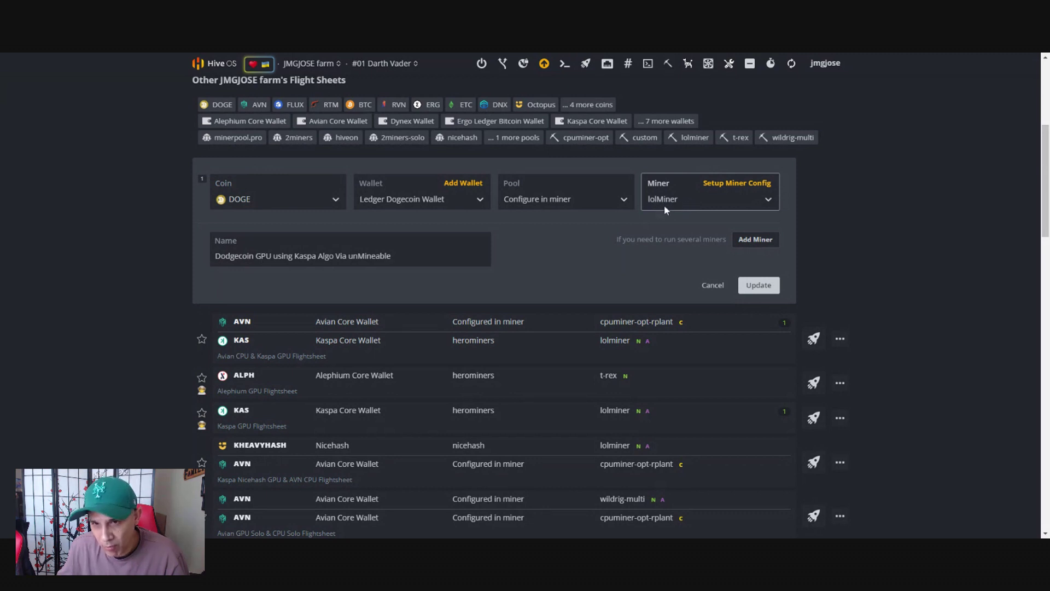
{"action": "scroll", "coordinate": [664, 210], "scroll_direction": "down", "scroll_amount": 1}
{"action": "scroll", "coordinate": [645, 211], "scroll_direction": "up", "scroll_amount": 1}
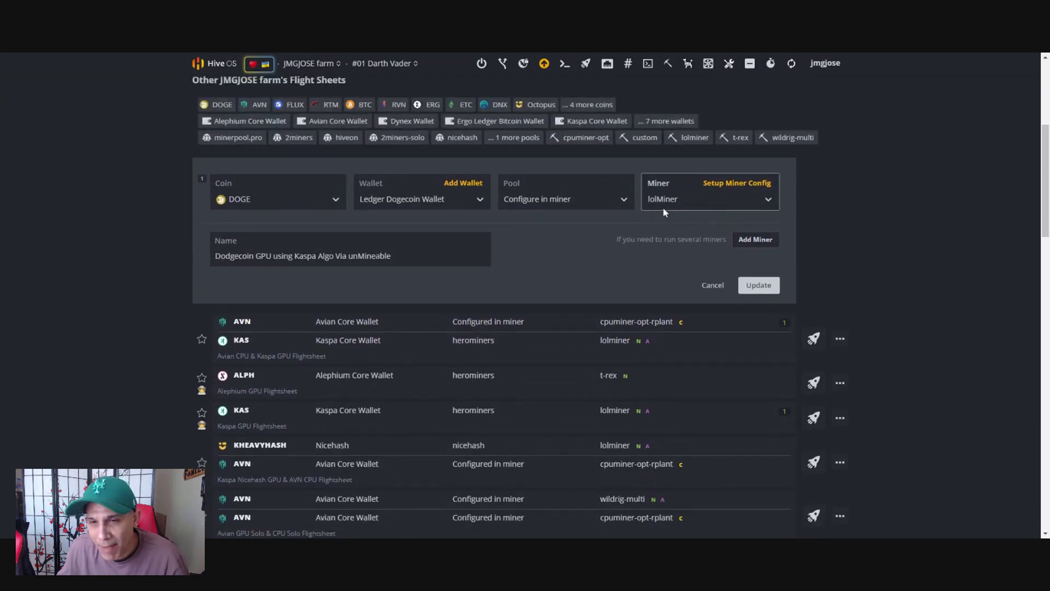
{"action": "scroll", "coordinate": [683, 203], "scroll_direction": "up", "scroll_amount": 1}
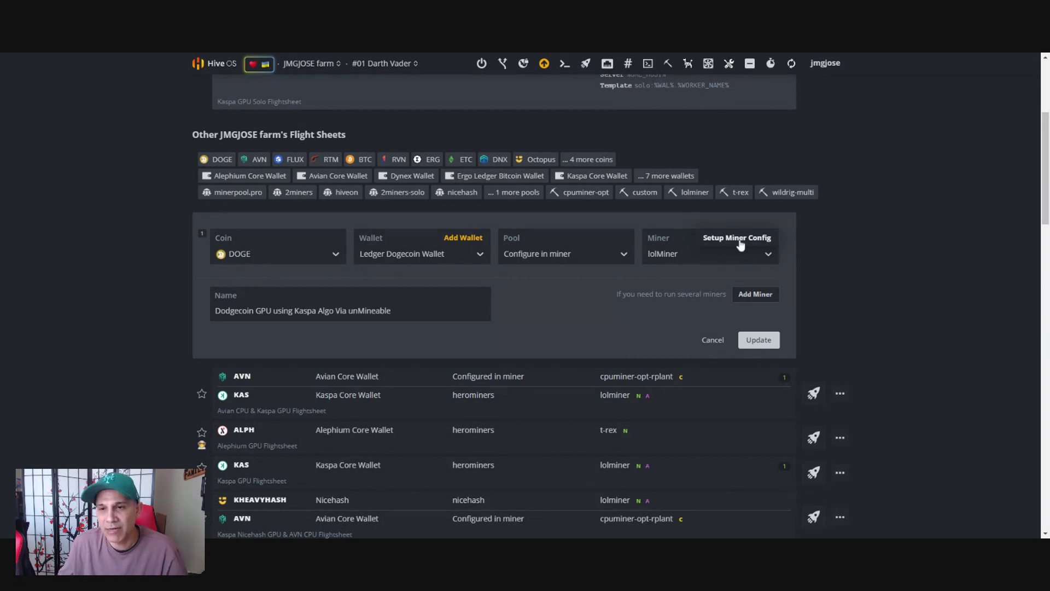
{"action": "left_click", "coordinate": [742, 245]}
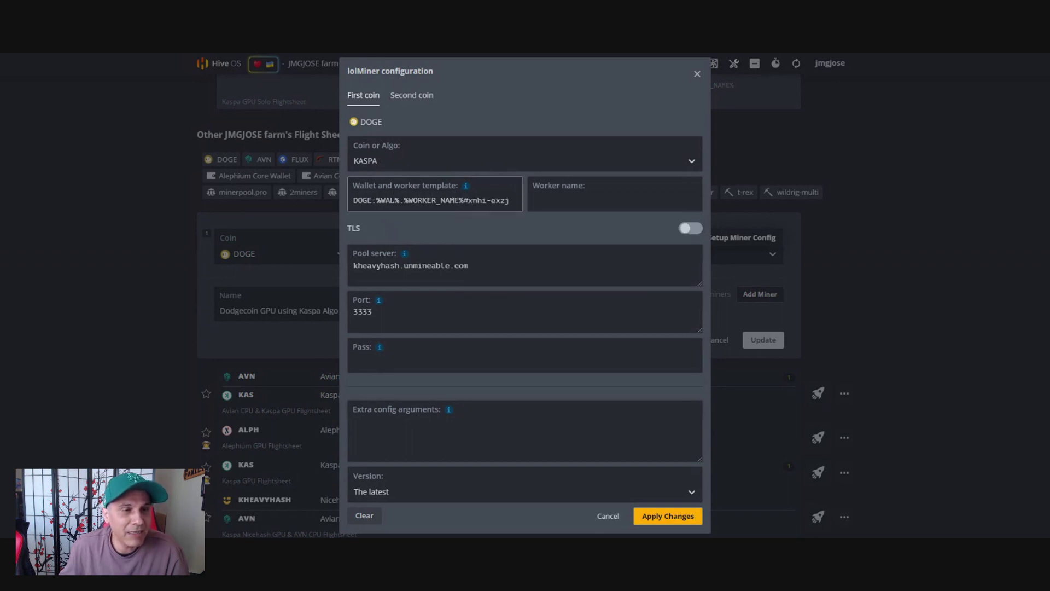
{"action": "left_click_drag", "start_coordinate": [352, 200], "coordinate": [464, 201]}
{"action": "left_click", "coordinate": [397, 200]}
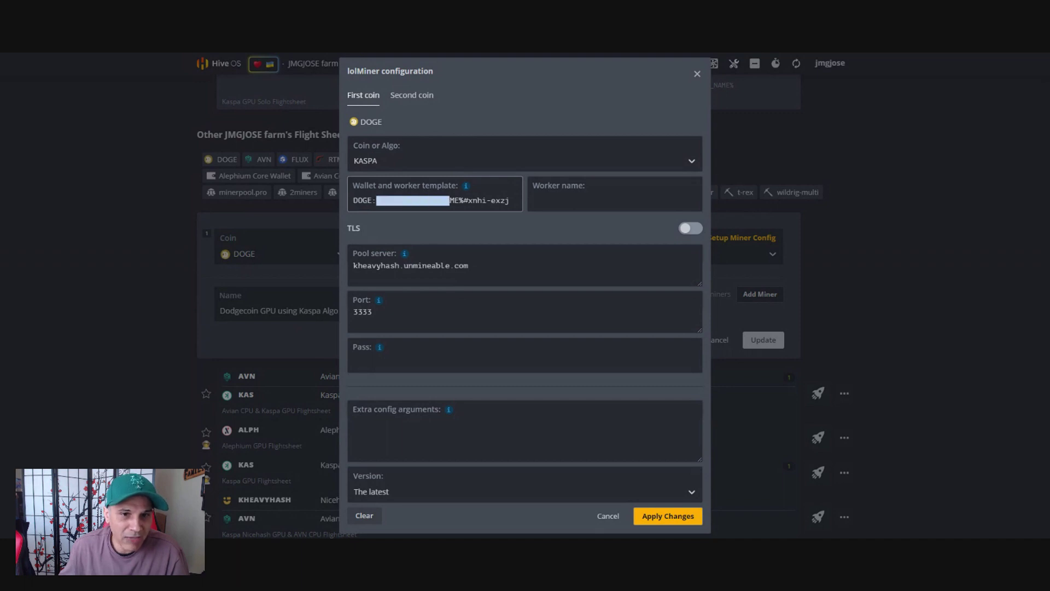
{"action": "left_click", "coordinate": [433, 201]}
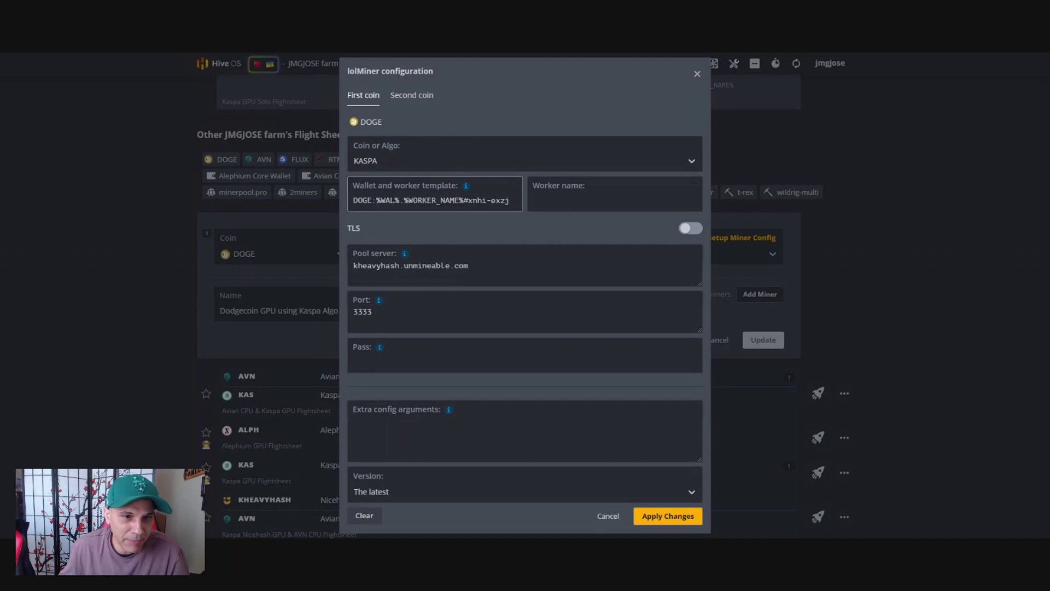
{"action": "left_click_drag", "start_coordinate": [376, 200], "coordinate": [460, 200]}
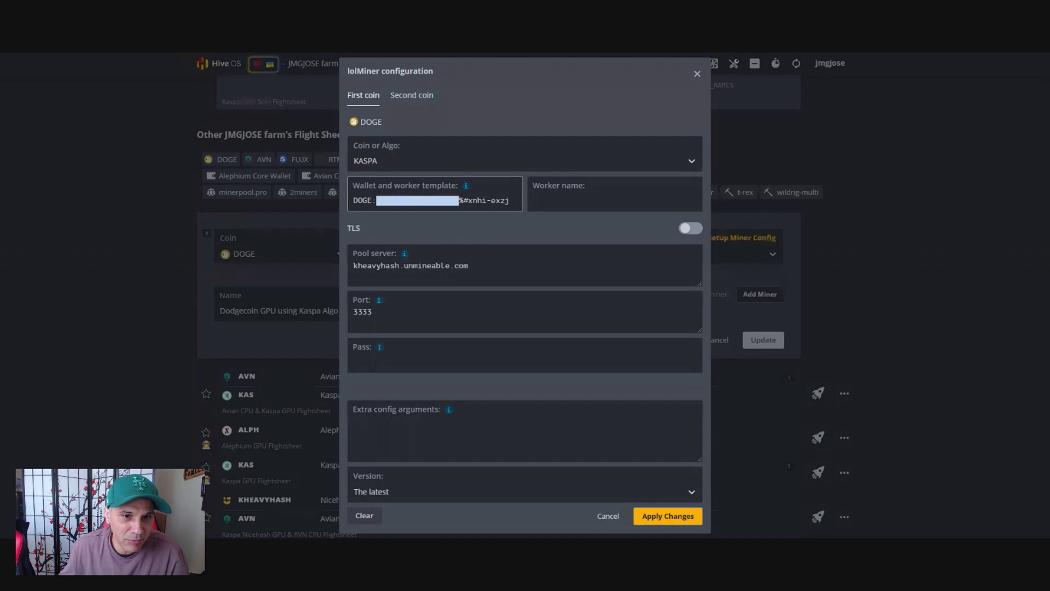
{"action": "left_click", "coordinate": [465, 200]}
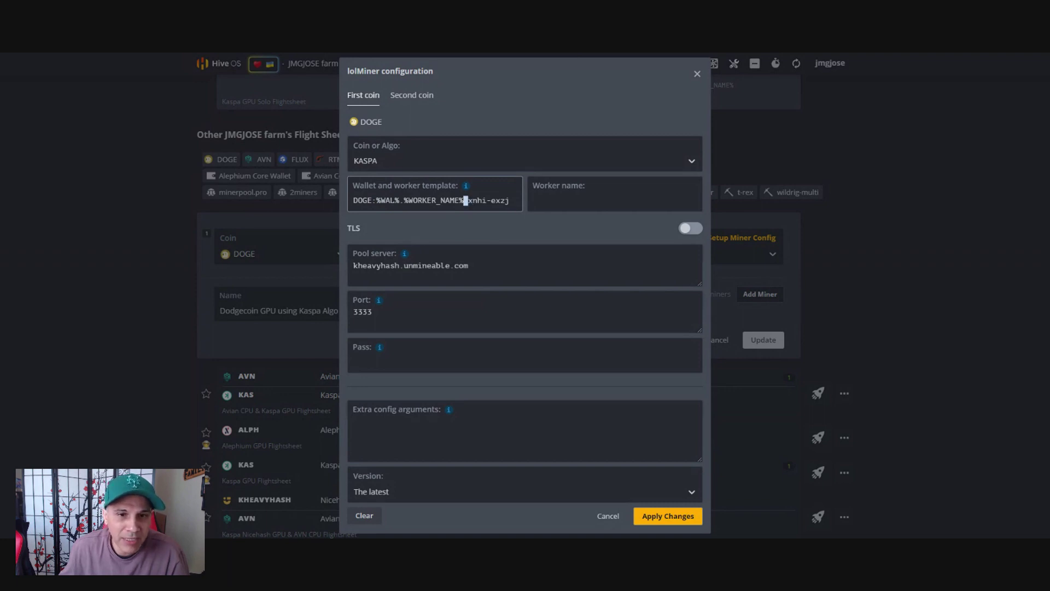
{"action": "left_click_drag", "start_coordinate": [468, 200], "coordinate": [506, 201]}
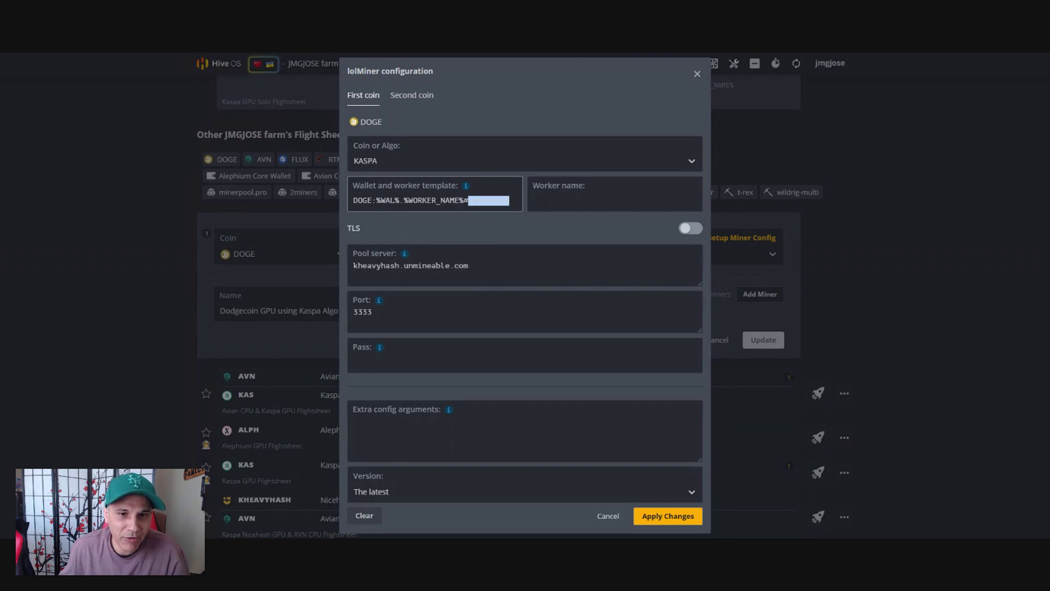
{"action": "left_click", "coordinate": [459, 200]}
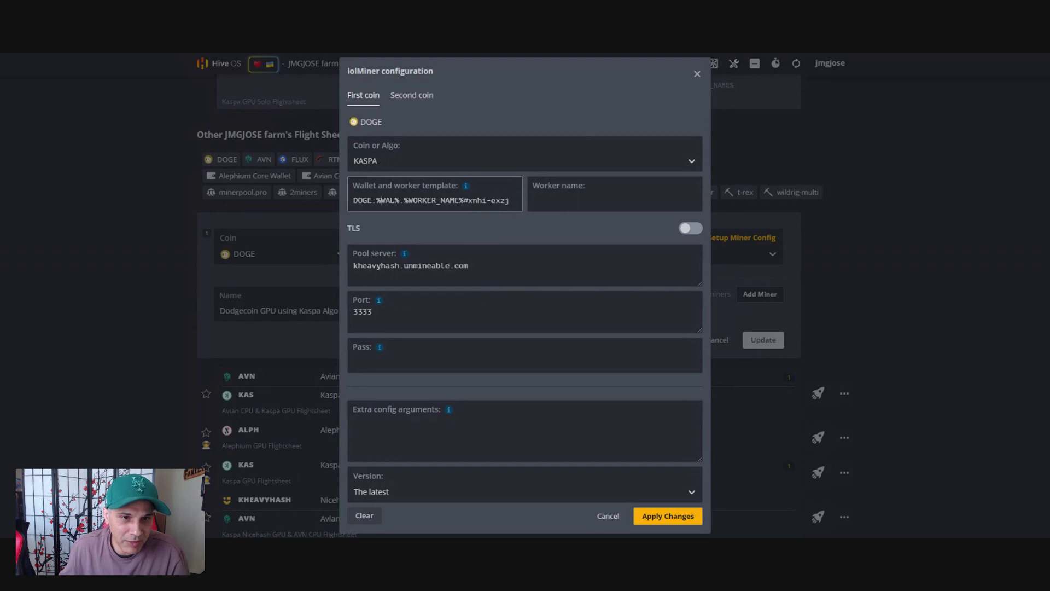
{"action": "left_click_drag", "start_coordinate": [353, 201], "coordinate": [465, 200]}
{"action": "left_click", "coordinate": [464, 201]}
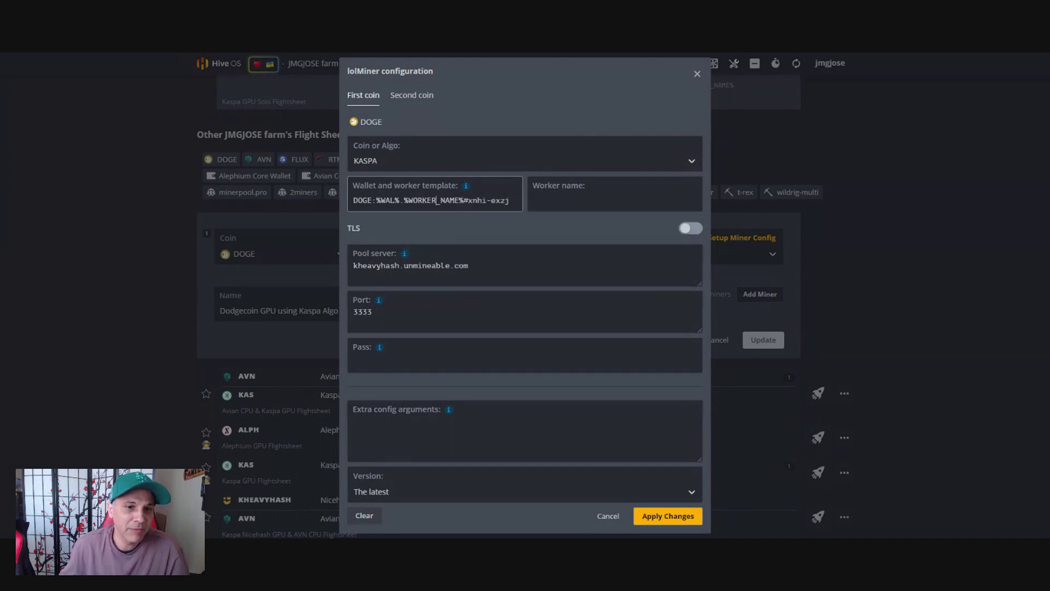
{"action": "left_click", "coordinate": [472, 200]}
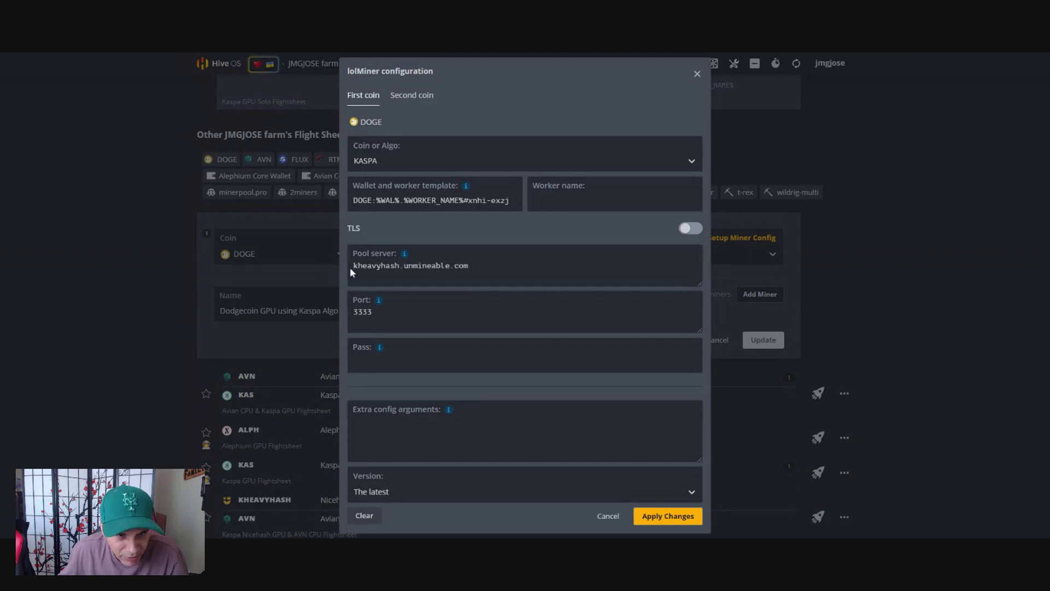
Re-enter the lolMiner pool server as kheavyhash.unmineable.com.
{"action": "left_click_drag", "start_coordinate": [354, 265], "coordinate": [396, 266]}
{"action": "type", "text": "kheavyhash"}
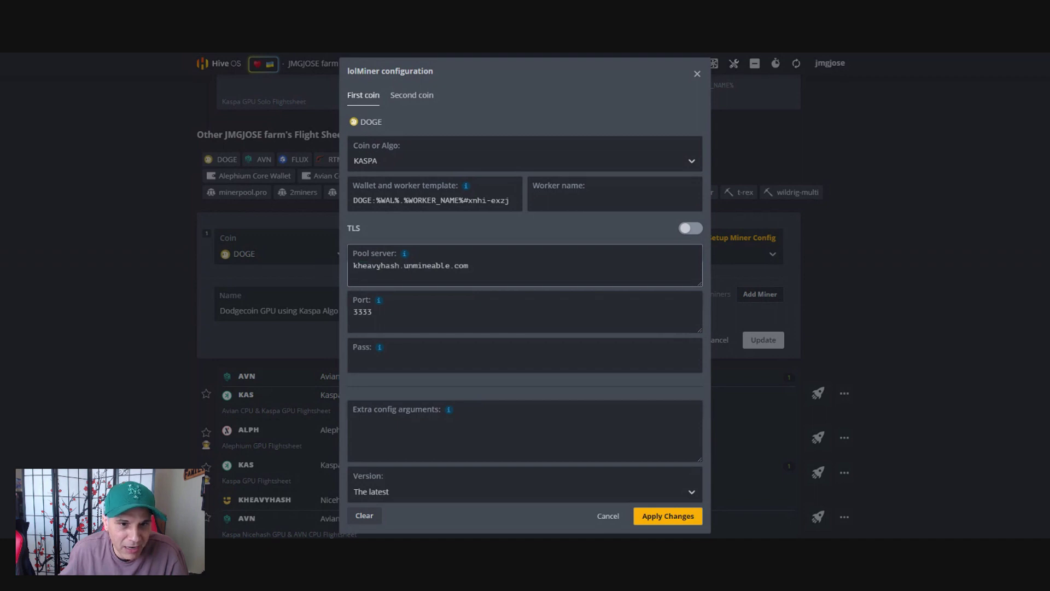
{"action": "mouse_move", "coordinate": [405, 265]}
{"action": "left_mouse_down"}
{"action": "mouse_move", "coordinate": [436, 265]}
{"action": "mouse_move", "coordinate": [347, 273]}
{"action": "left_mouse_up"}
{"action": "key", "text": "Right"}
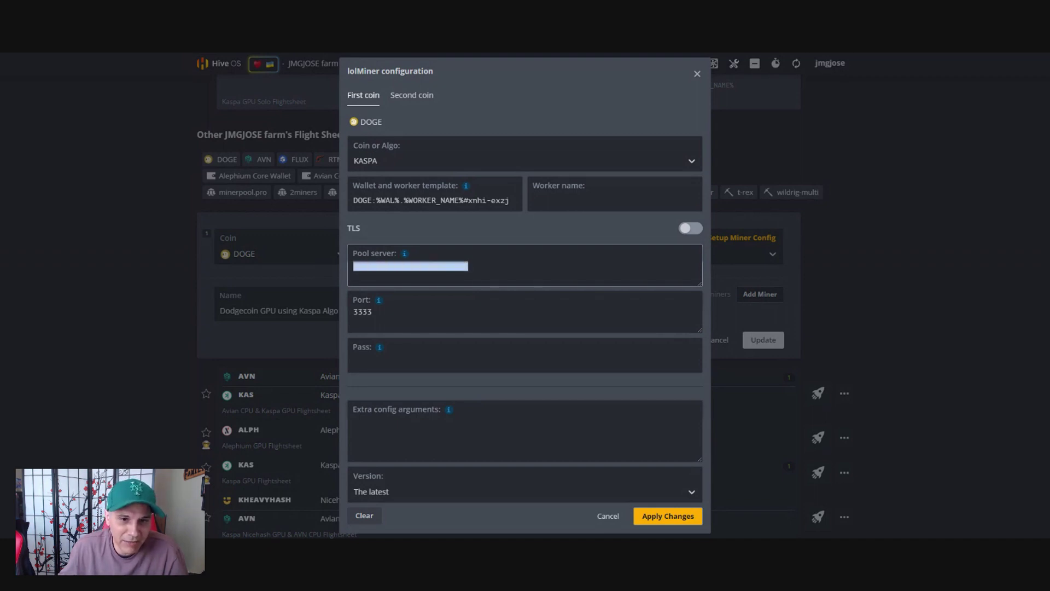
{"action": "key", "text": "Right"}
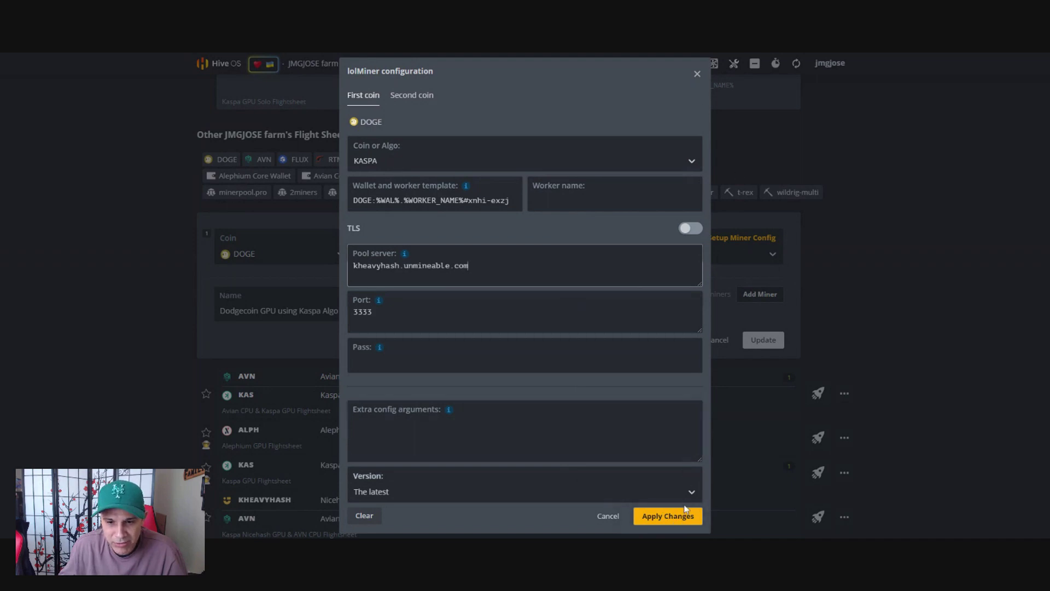
Apply the lolMiner settings, then update the DOGE unMineable flight sheet.
{"action": "left_click", "coordinate": [696, 75]}
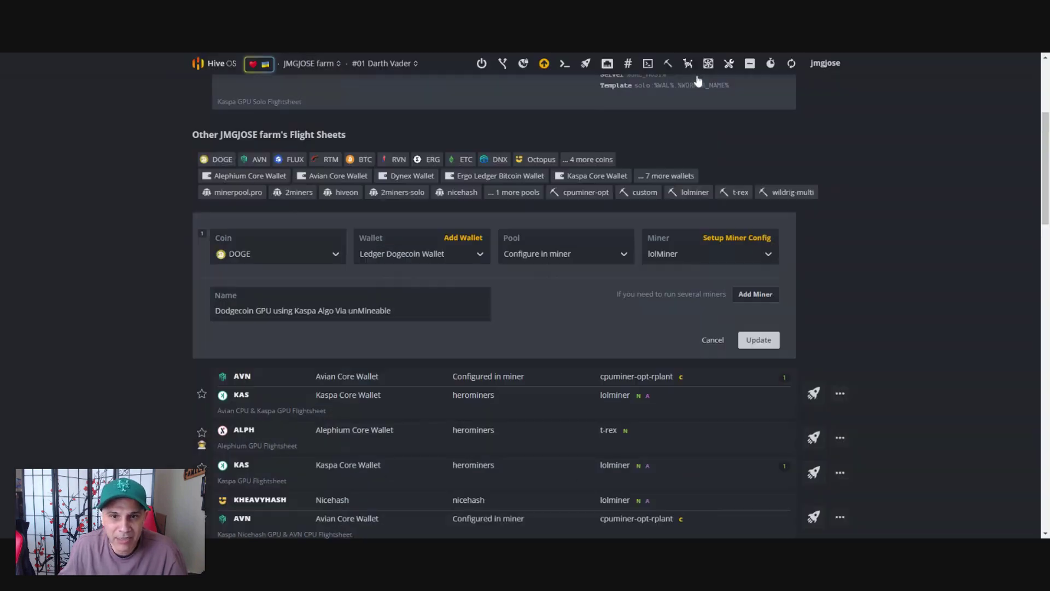
{"action": "left_click", "coordinate": [759, 344]}
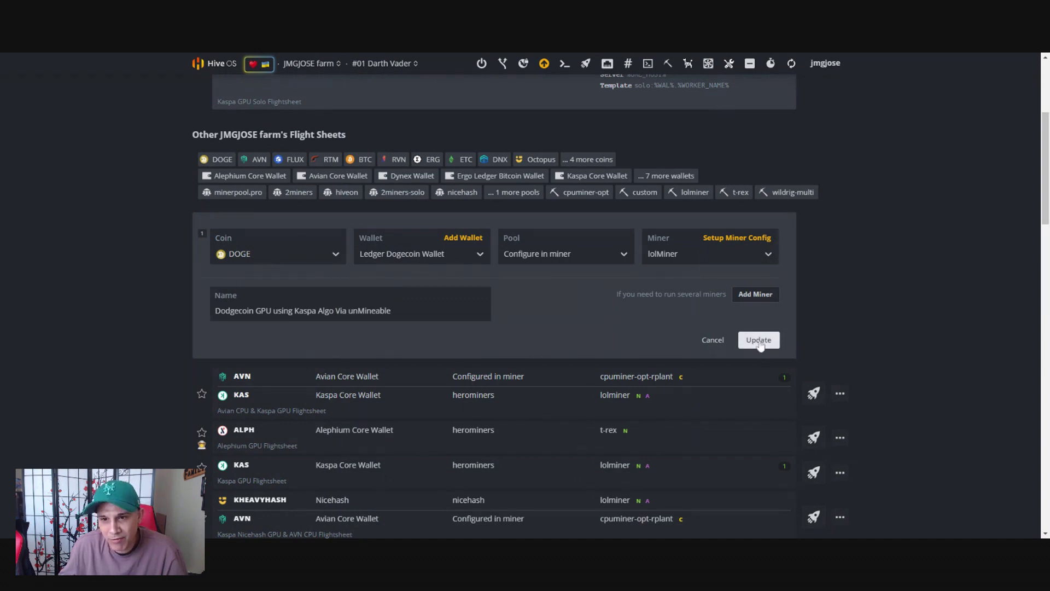
{"action": "scroll", "coordinate": [489, 417], "scroll_direction": "up", "scroll_amount": 3}
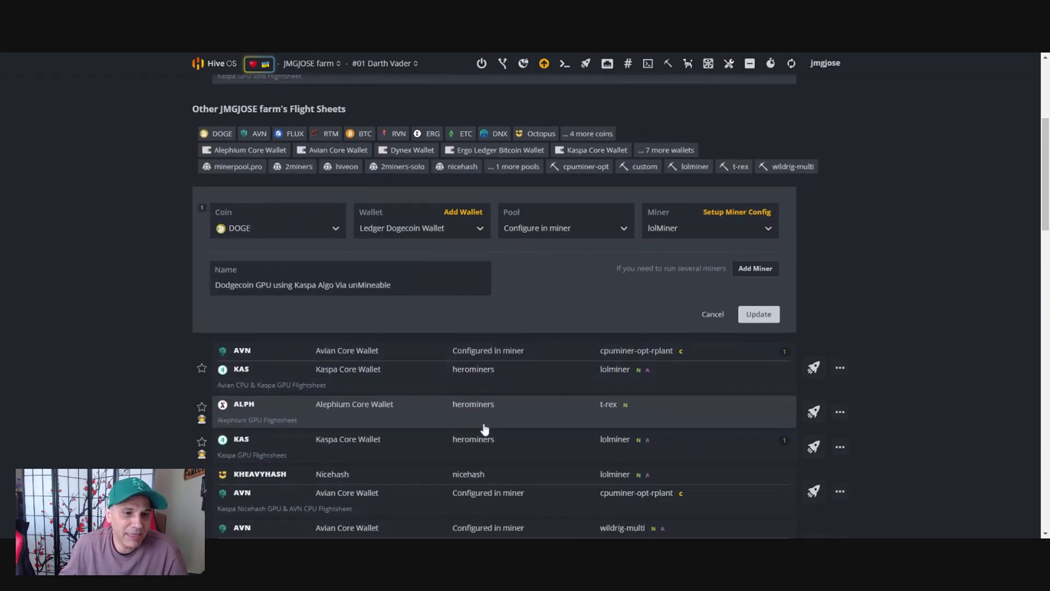